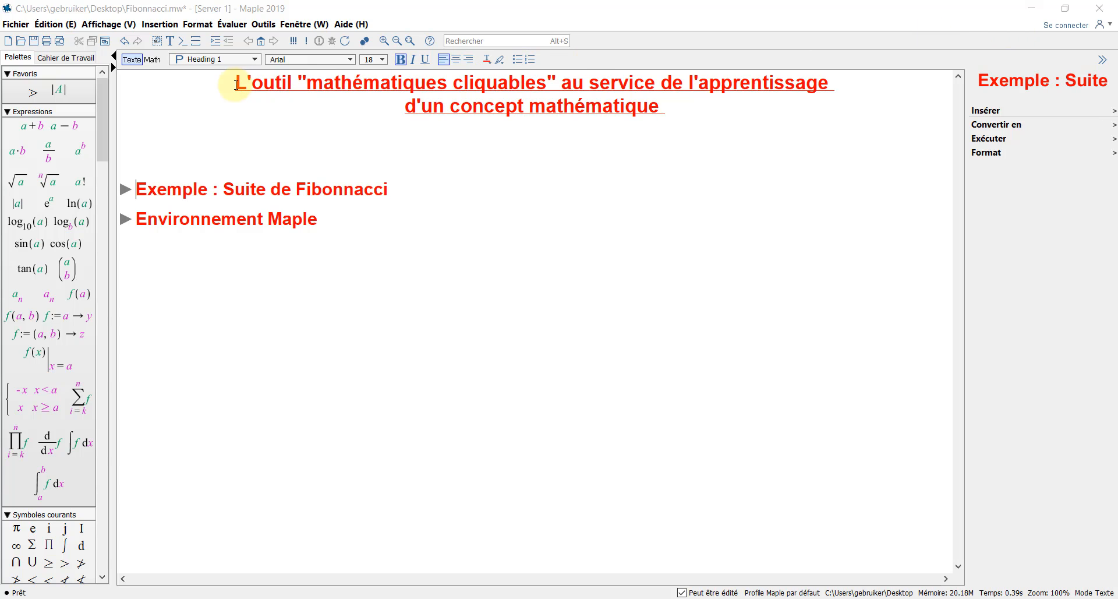
Examine the worksheet's title and example heading, and expand the "Exemple : Suite de Fibonnacci" section.
left_click_drag(236, 84, 697, 99)
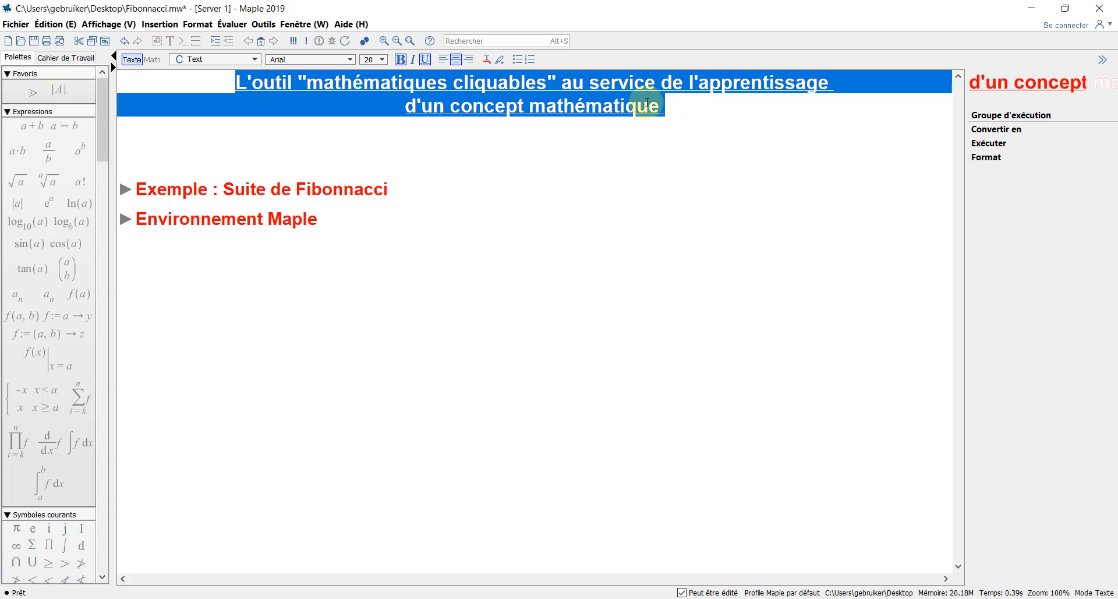
left_click(669, 105)
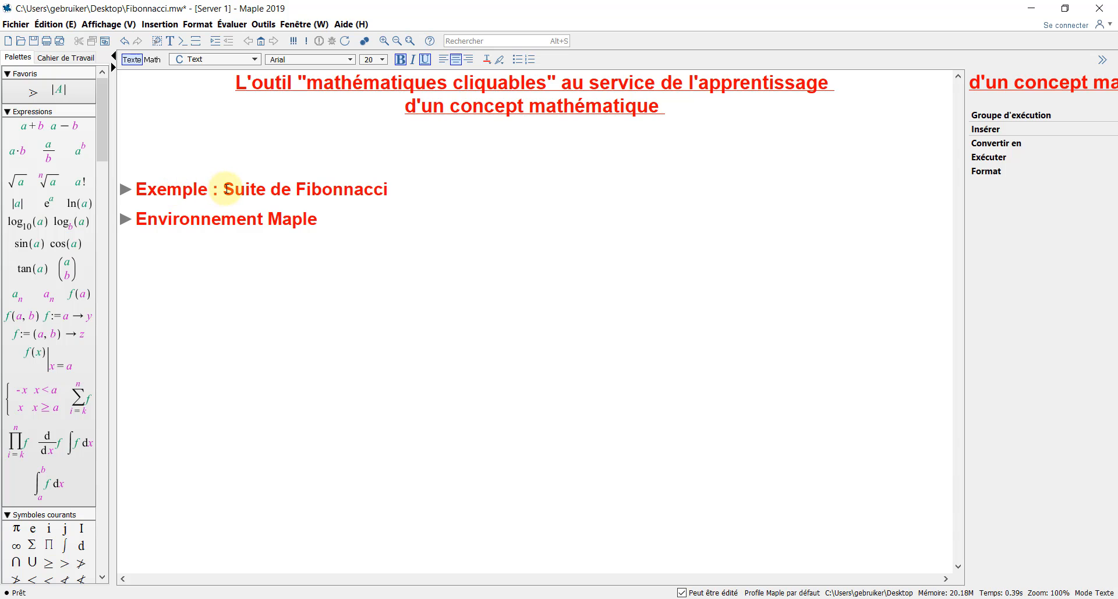
left_click_drag(223, 190, 381, 190)
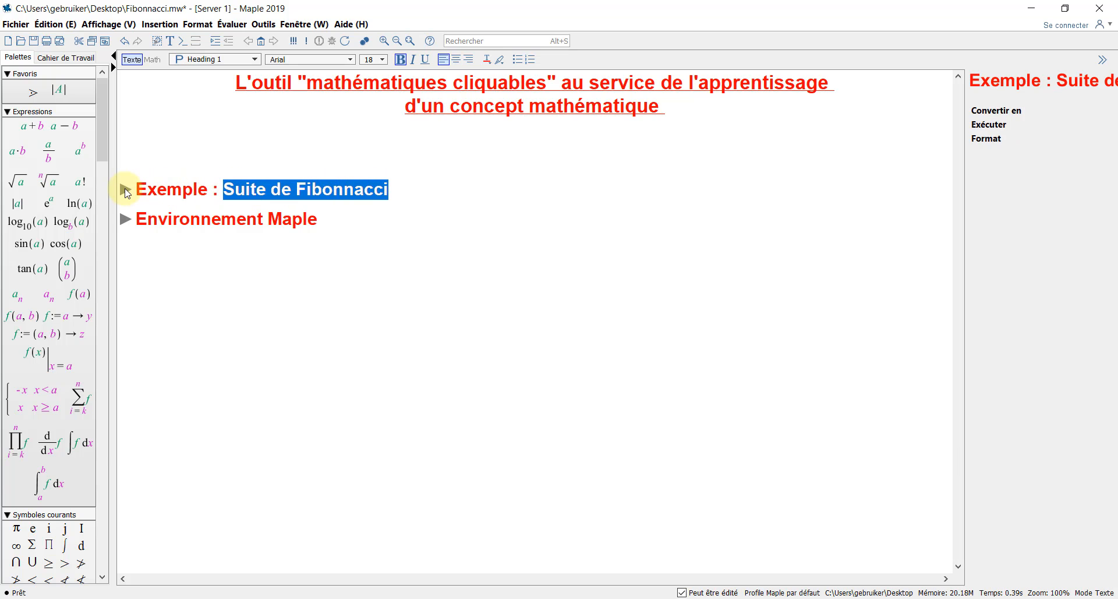
left_click(126, 190)
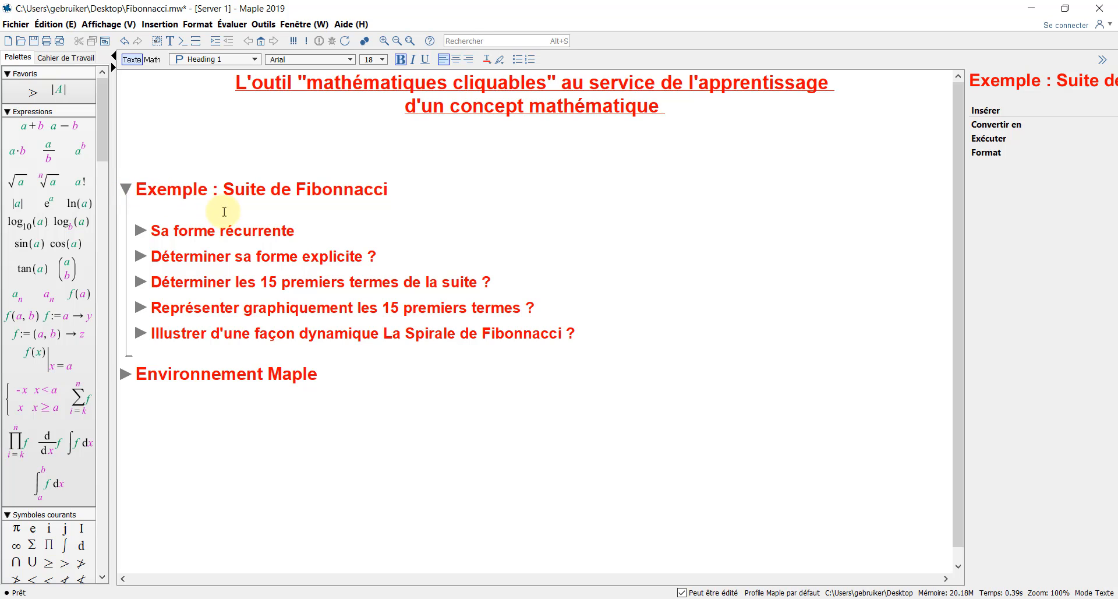
Expand the "Sa forme récurrente" subsection and highlight its initial conditions and recurrence relation.
left_click_drag(296, 230, 175, 228)
left_click(140, 230)
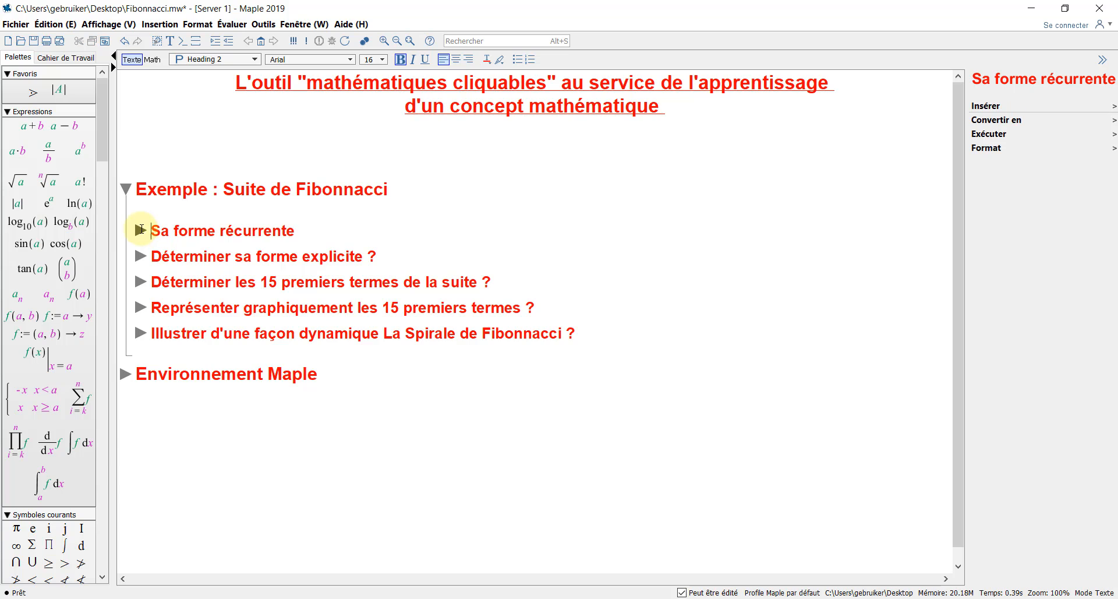
left_click_drag(502, 250, 598, 249)
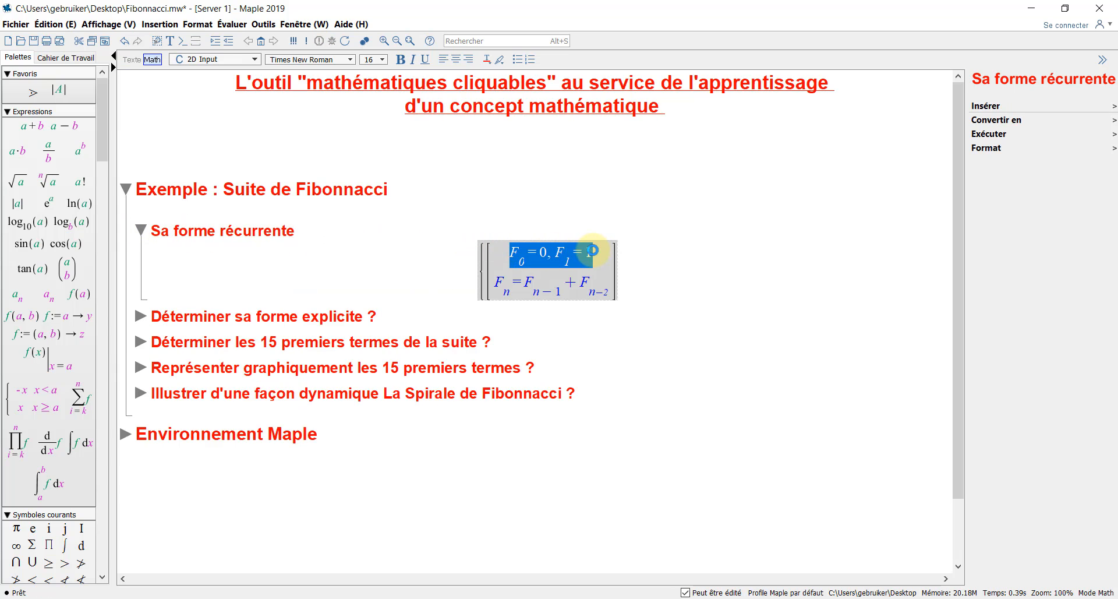
left_click_drag(497, 282, 606, 280)
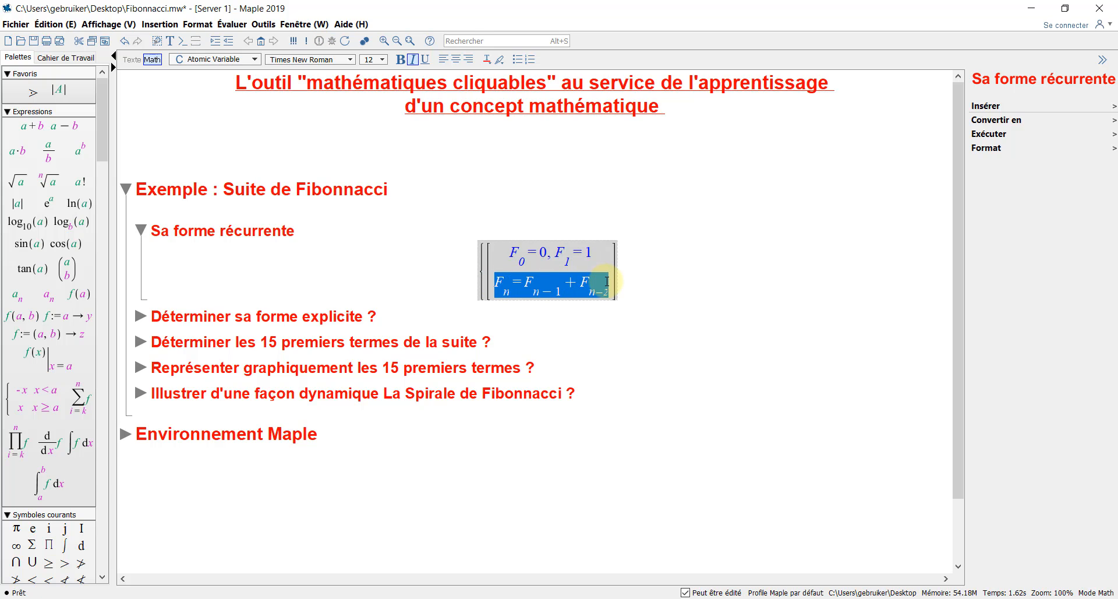
Expand "Déterminer sa forme explicite ?" and review the question headings on the explicit form, first 15 terms, graph and spiral.
left_click(141, 316)
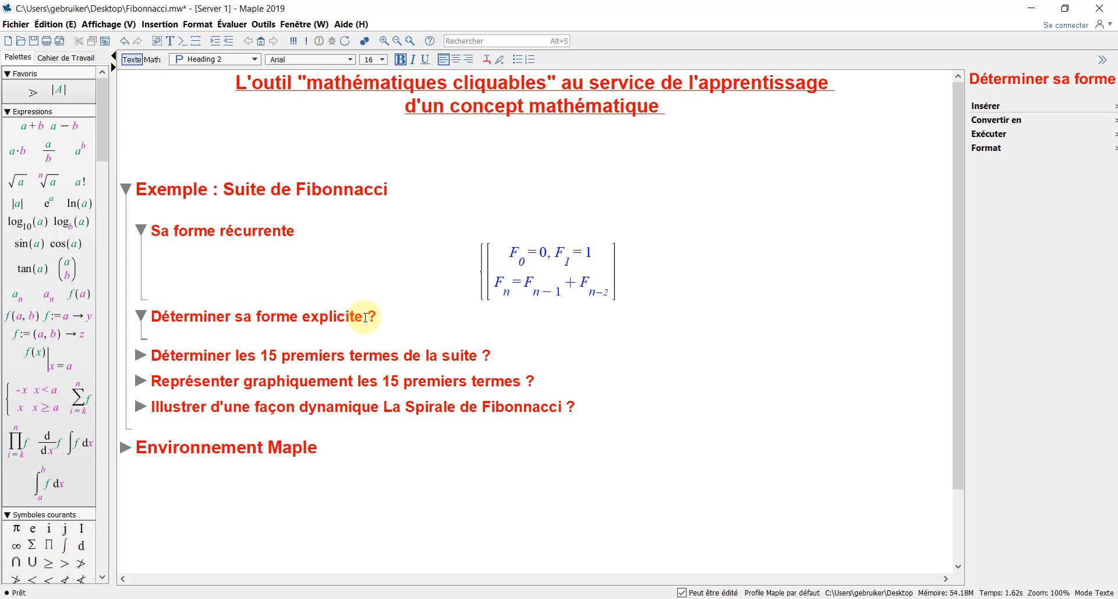
left_click_drag(363, 316, 256, 318)
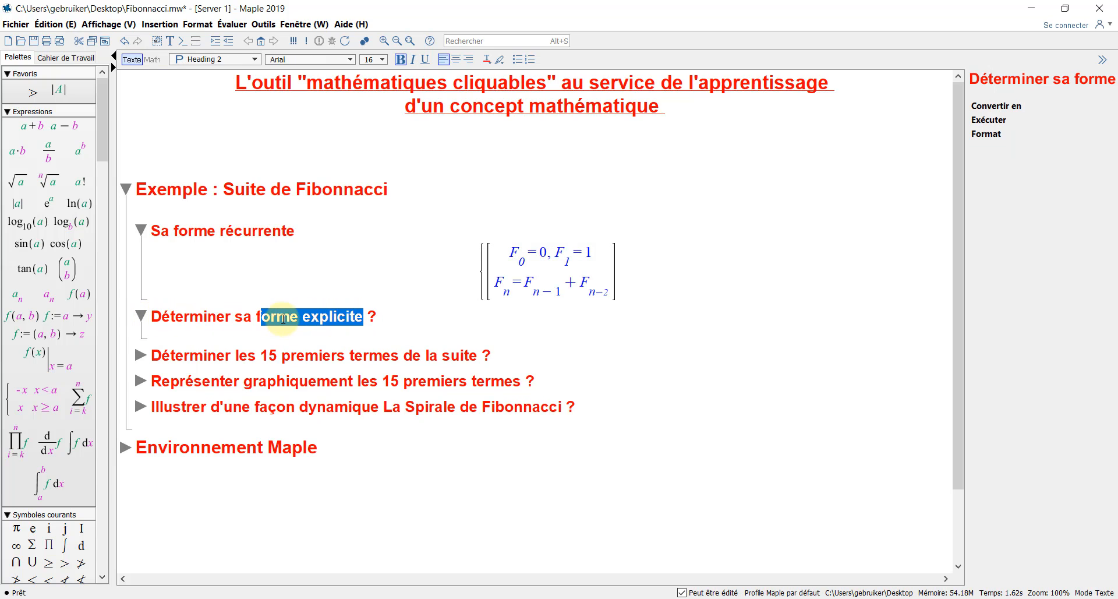
left_click(386, 316)
left_click_drag(376, 316, 256, 315)
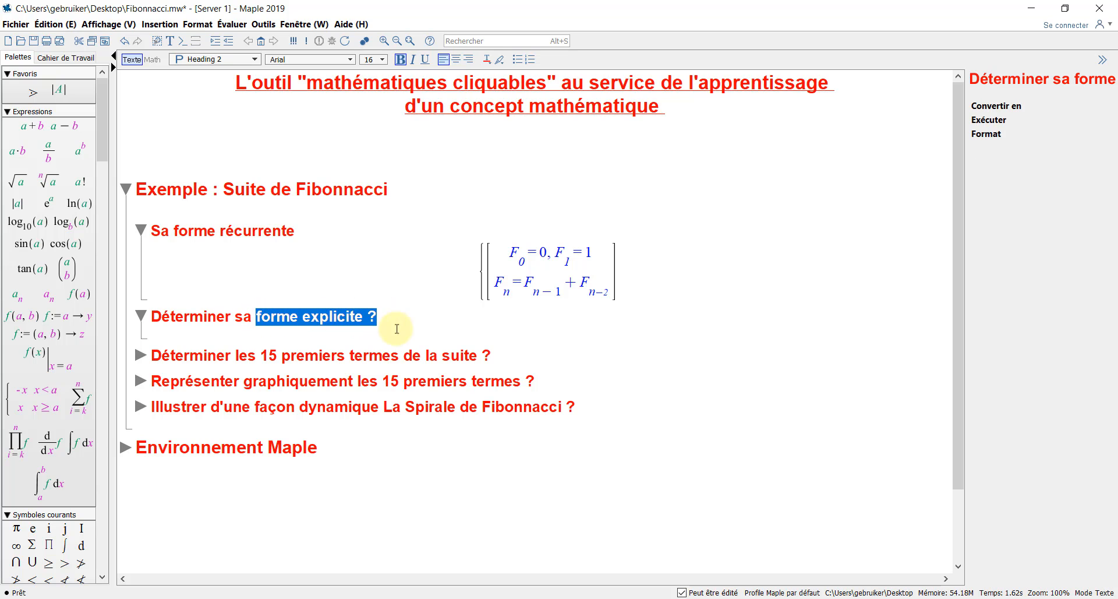
left_click_drag(489, 356, 263, 355)
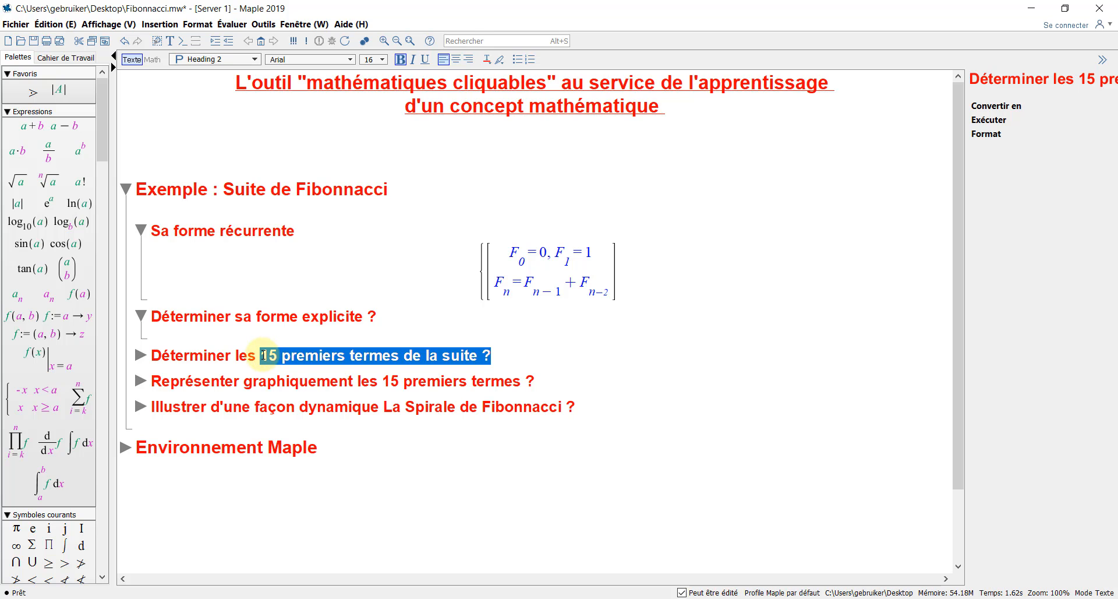
left_click_drag(353, 379, 162, 373)
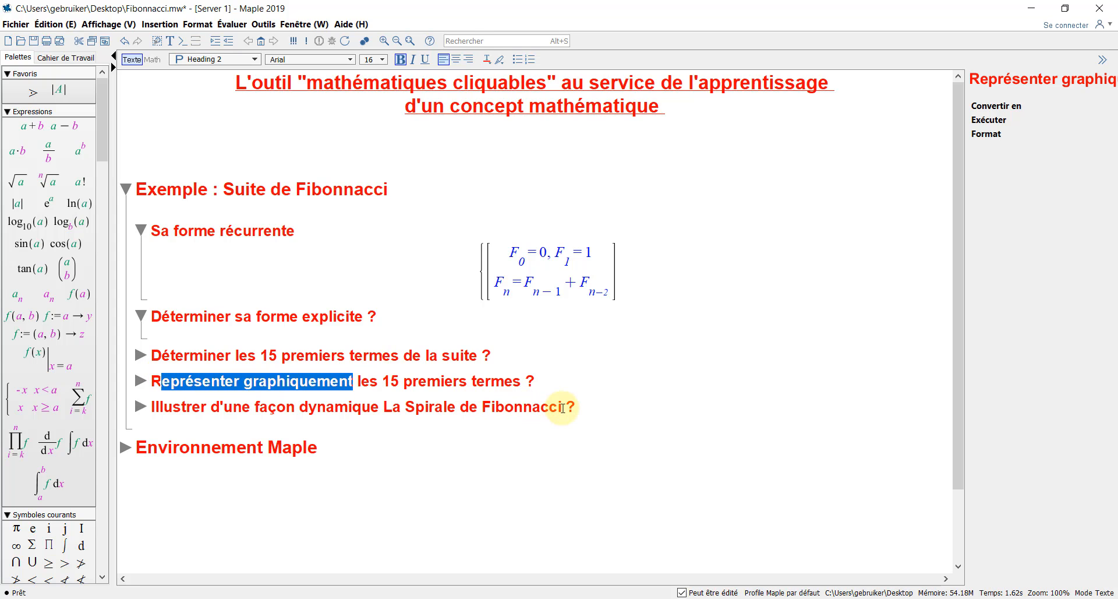
left_click_drag(563, 407, 386, 409)
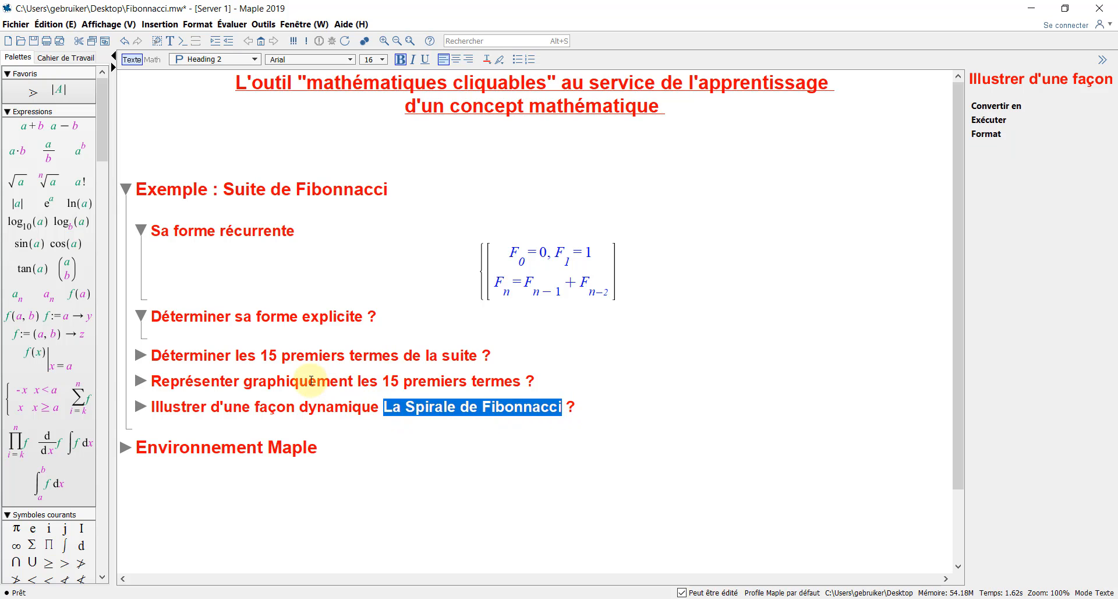
Expand the "Environnement Maple" section and enter F(n) = F(n-1) + F(n-1) under the Adaptation heading.
left_click(125, 189)
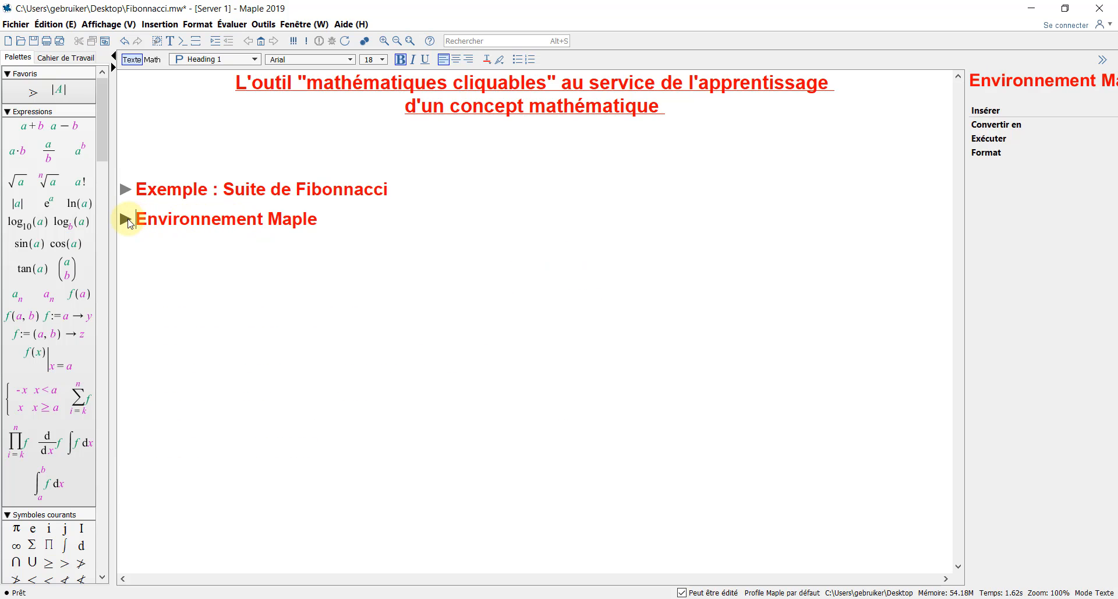
left_click(125, 219)
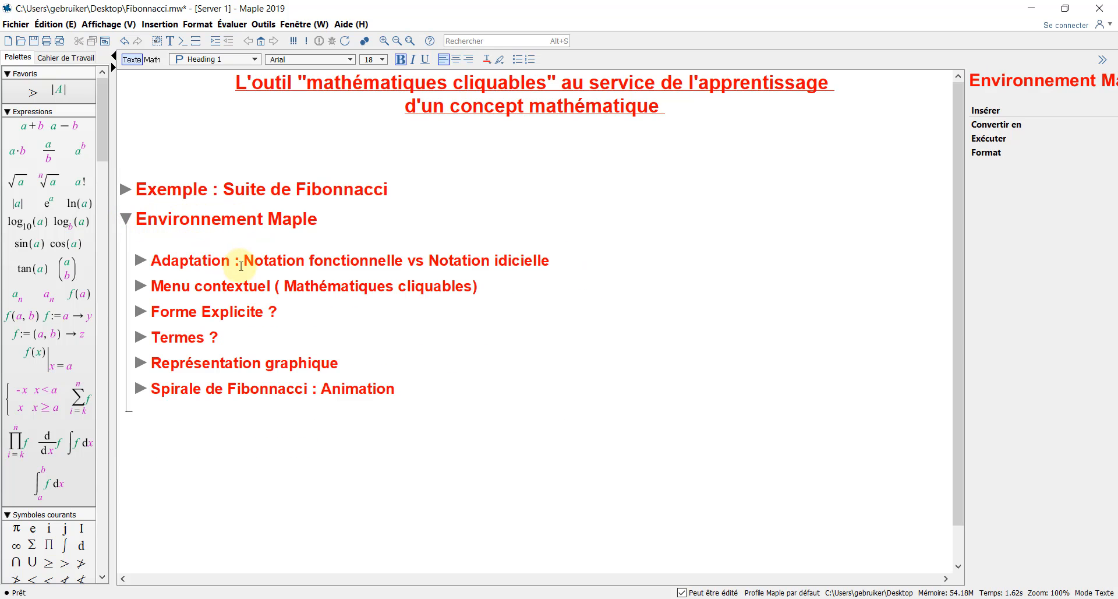
left_click_drag(241, 266, 560, 267)
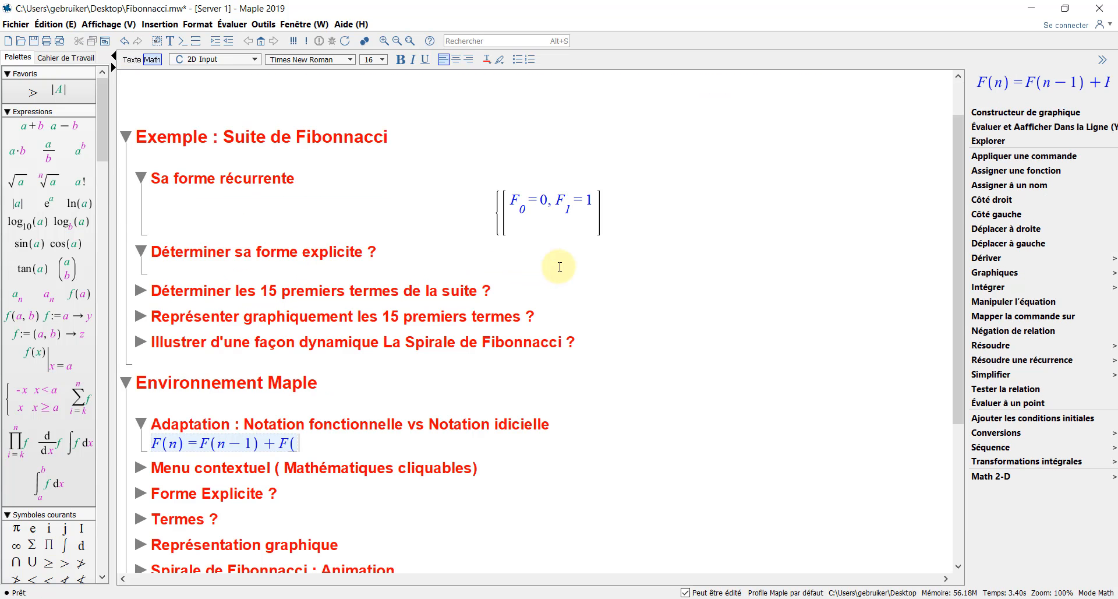
type("1")
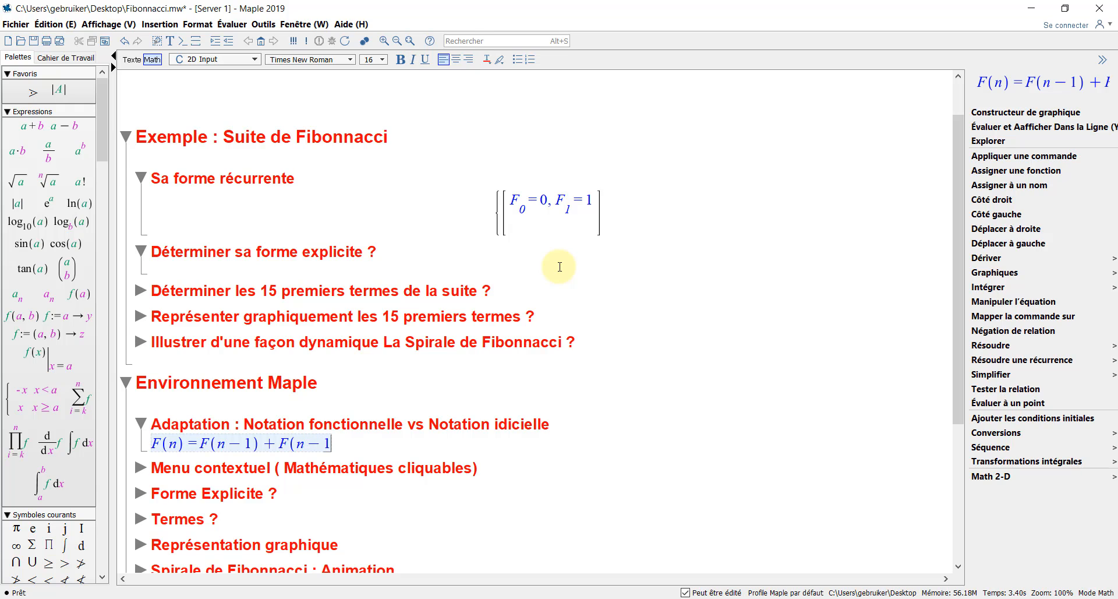
type(")")
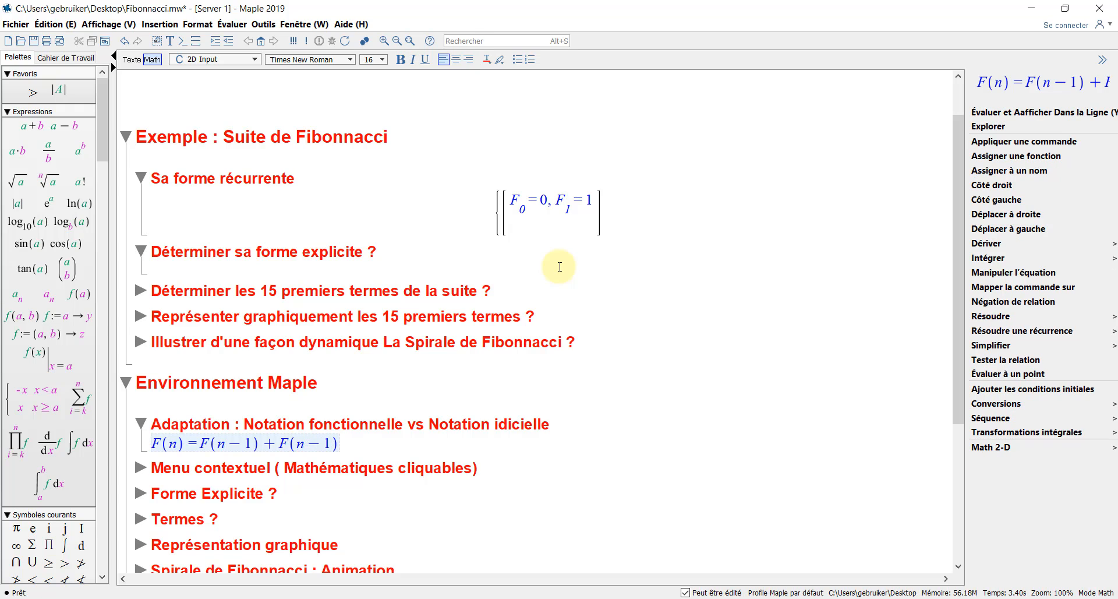
Enter the expression 2x - 1 under the "Menu contextuel ( Mathématiques cliquables)" heading.
left_click(414, 466)
left_click(471, 468)
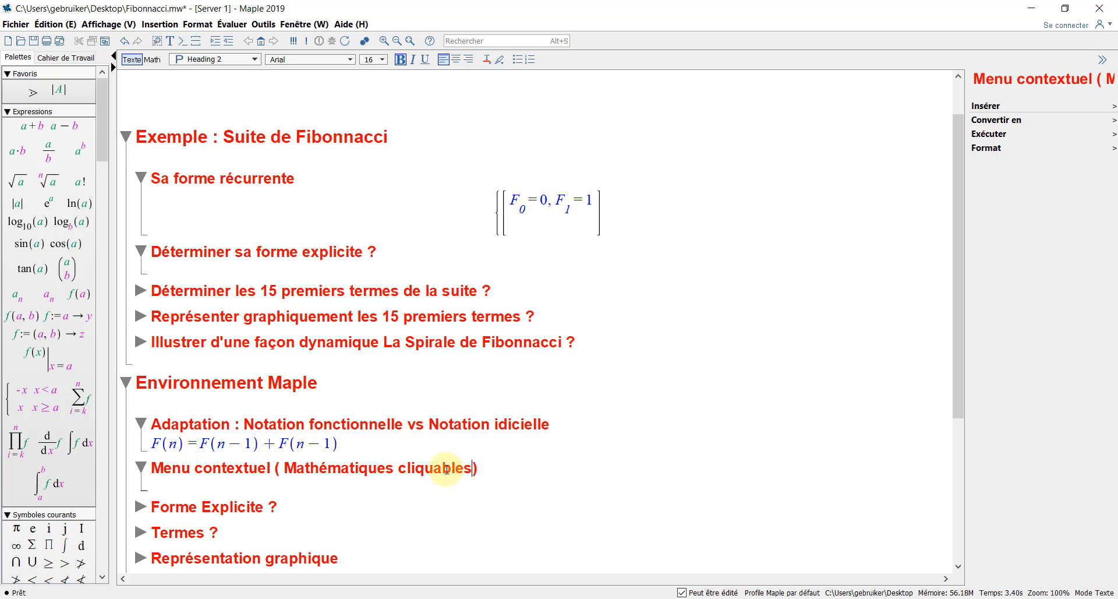
left_click_drag(446, 469, 279, 470)
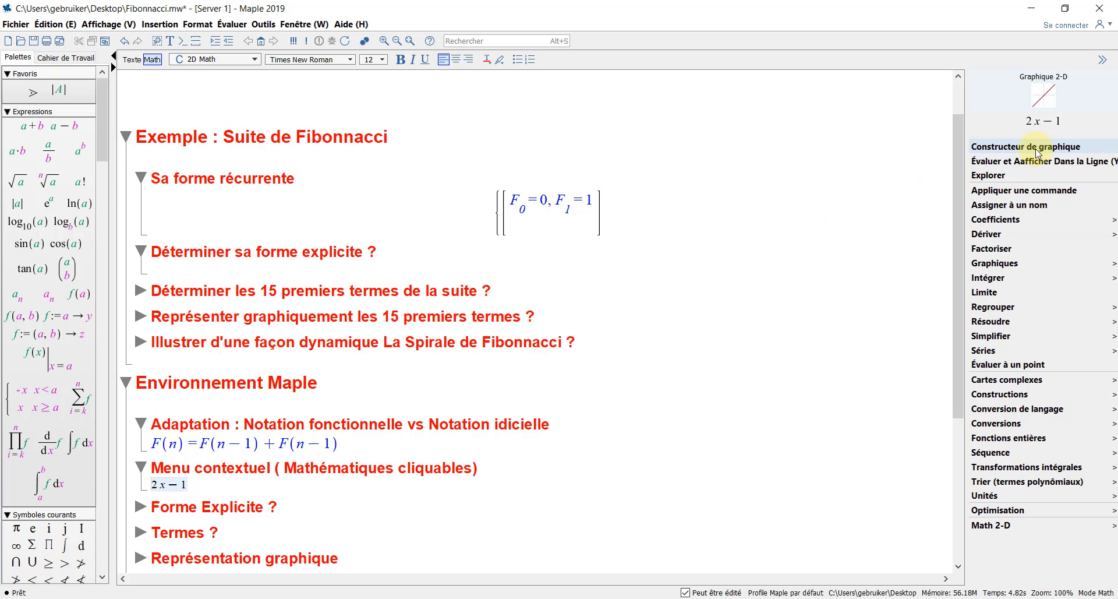
Examine the context operations offered for the expression 2x - 1.
key("Down")
key("Down")
key("Down")
key("Down")
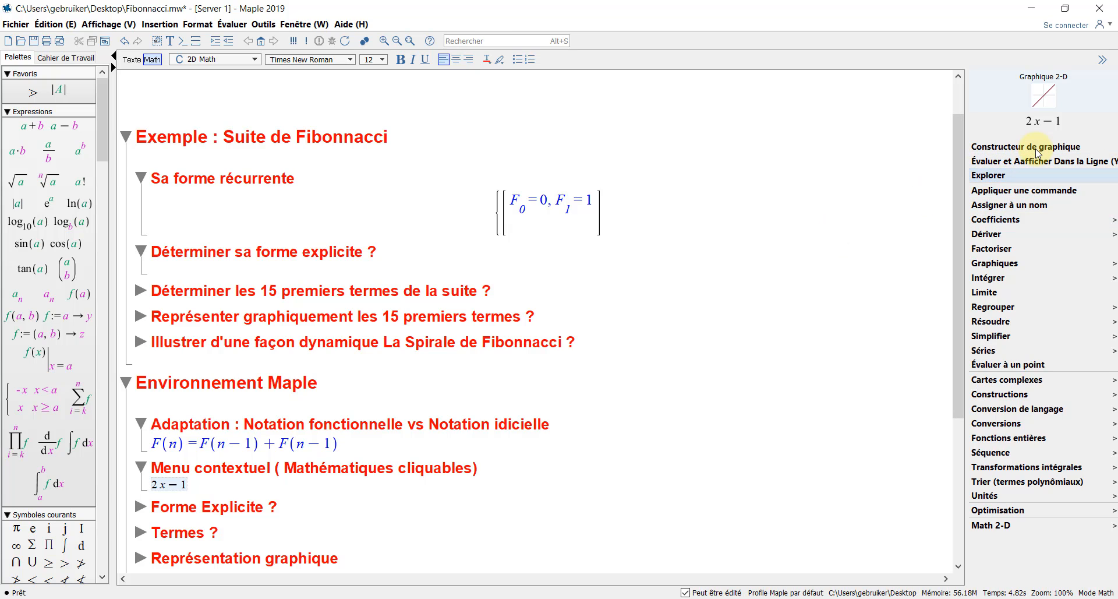
key("Down")
key("Down")
key("Down")
key("Down")
key("Down")
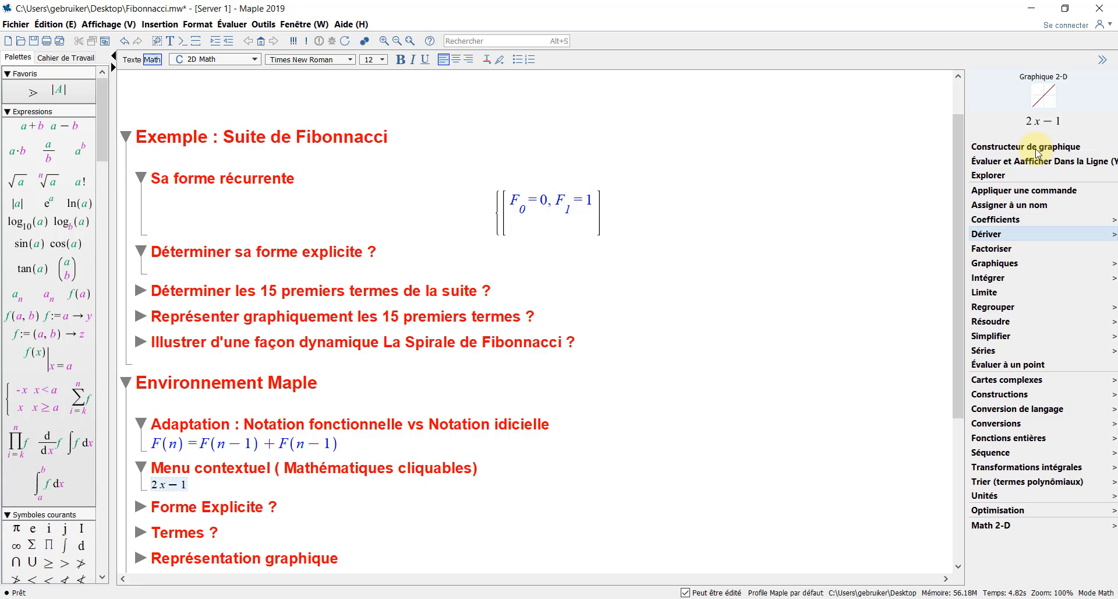
key("Down")
key("Down")
key("Down")
key("Down")
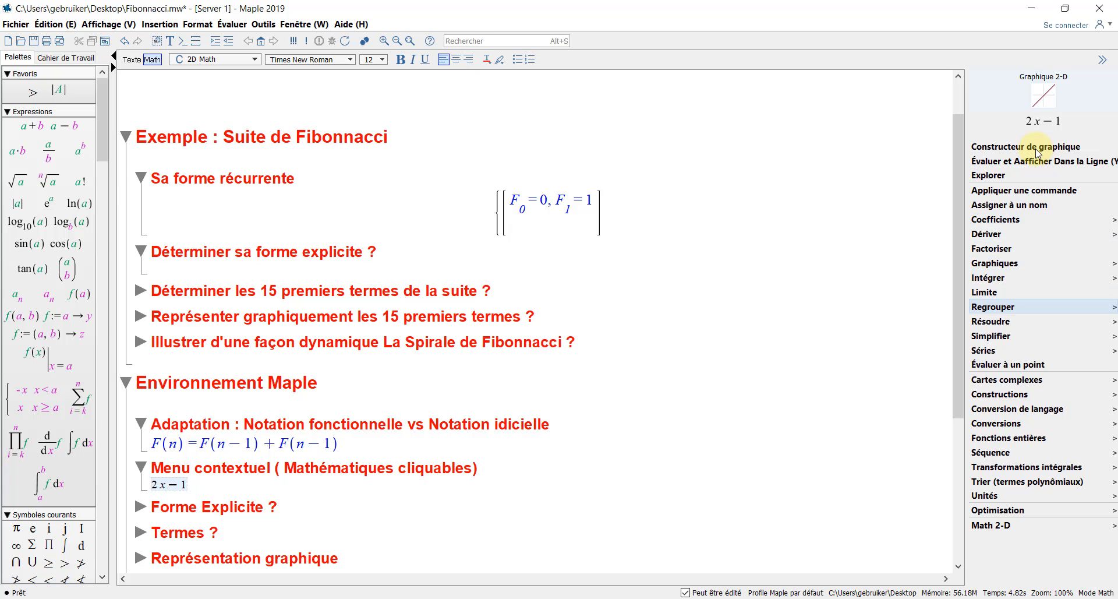
key("Down")
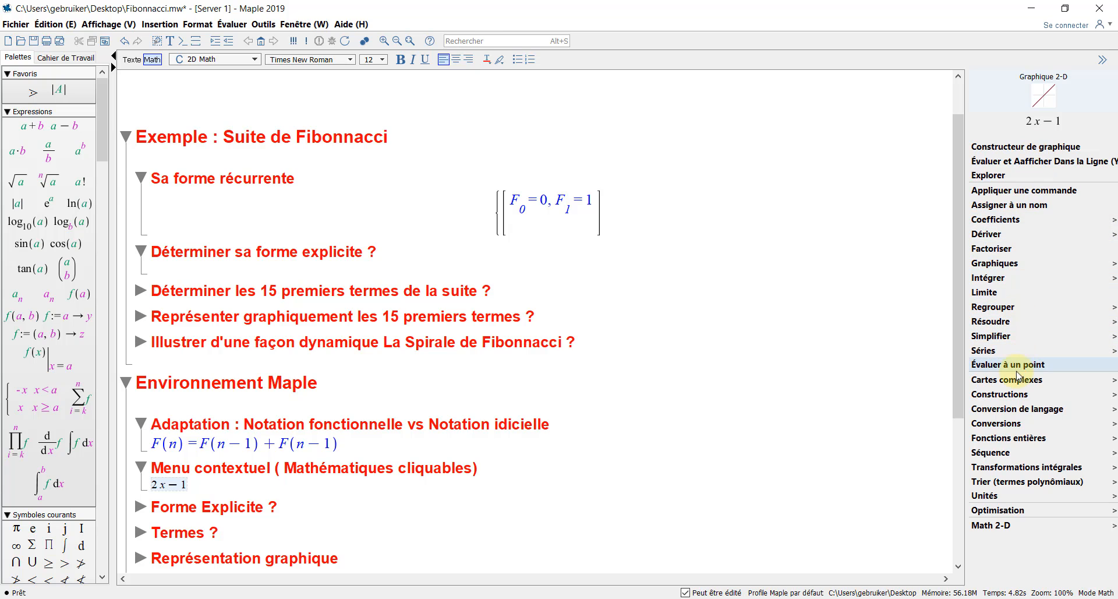
key("Down")
key("Down")
key("Down")
key("Down")
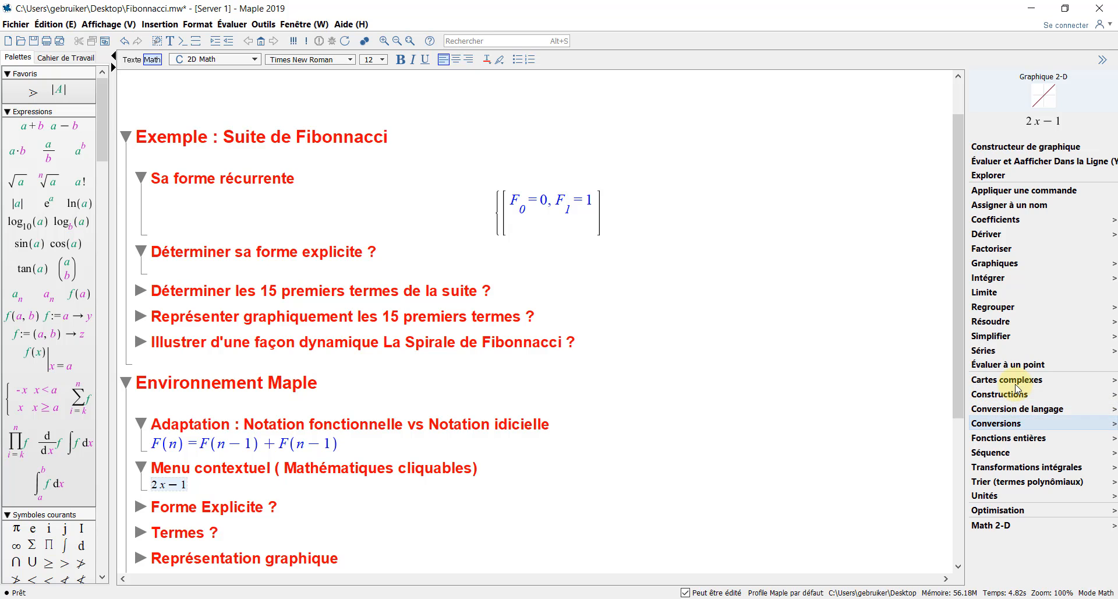
key("Down")
key("Down")
key("Down")
key("Down")
key("Down")
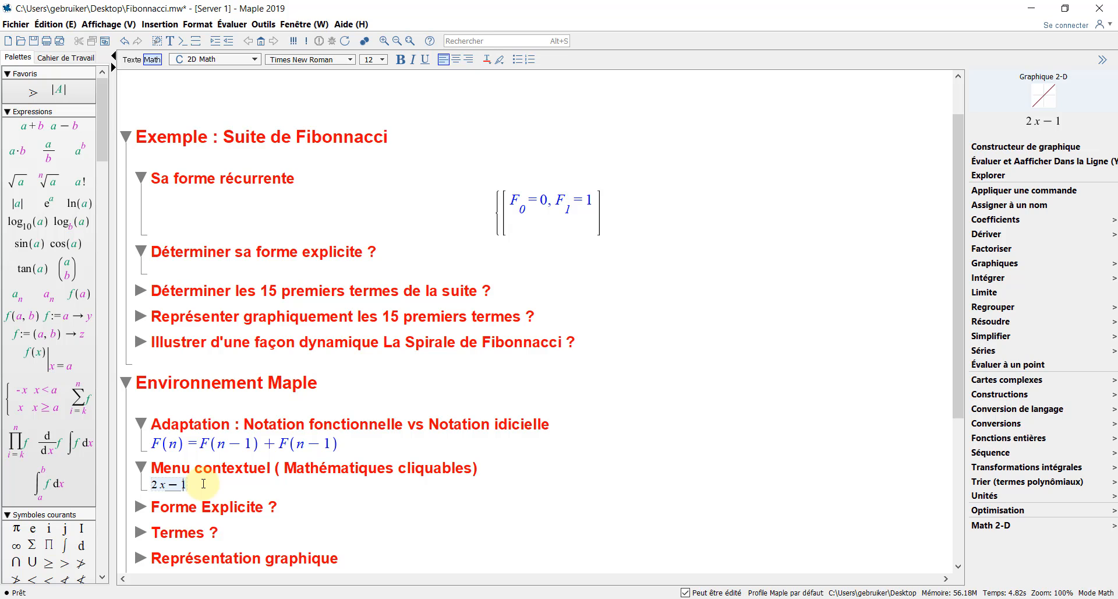
Select the F(n) recurrence equation under the Adaptation heading and examine the context operations offered for it.
left_click(314, 444)
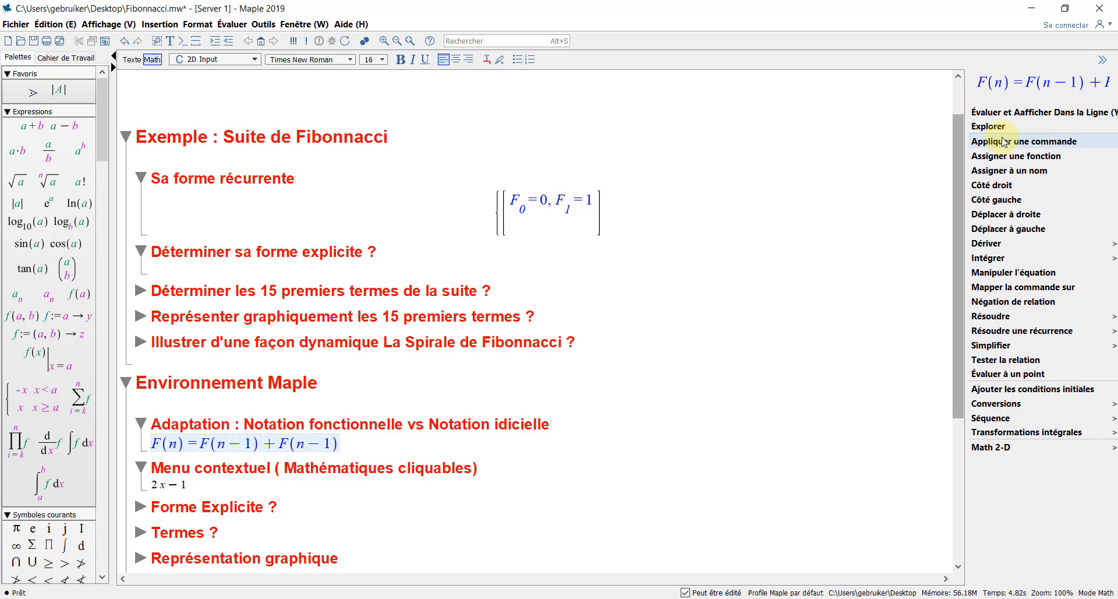
key("Down")
key("Down")
key("Down")
key("Down")
key("Down")
key("Down")
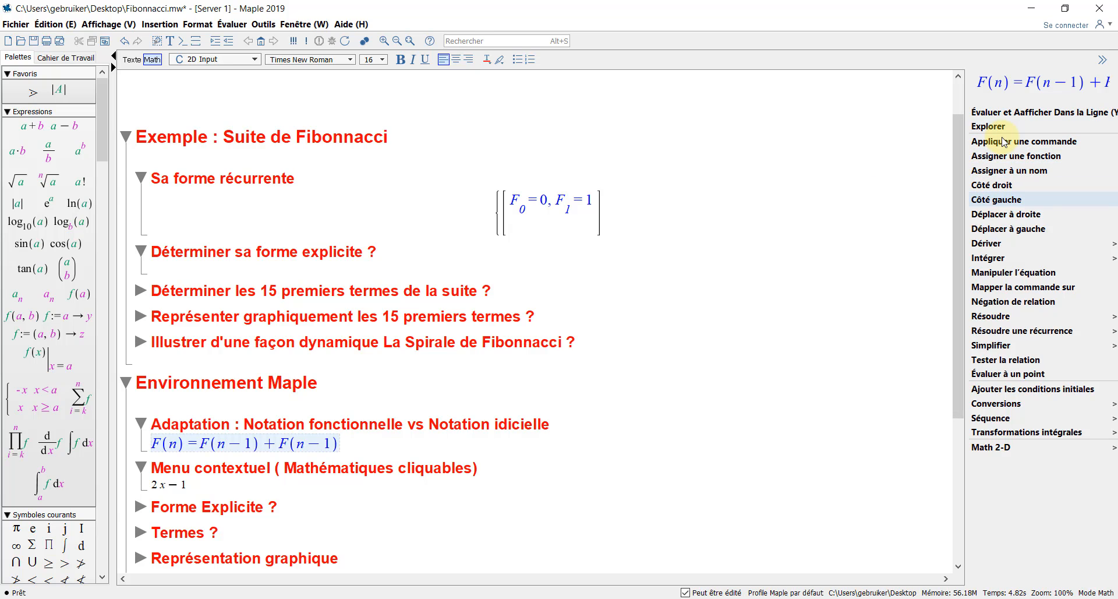
key("Down")
key("Down")
key("Down")
key("Down")
key("Down")
key("Down")
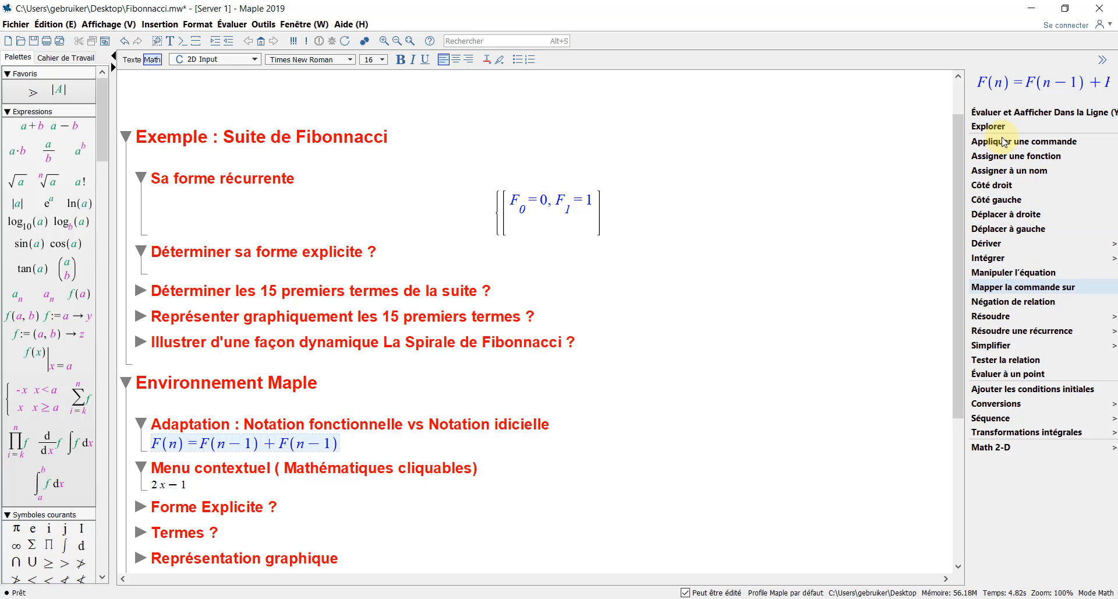
key("Down")
key("Down")
key("Down")
key("Down")
key("Down")
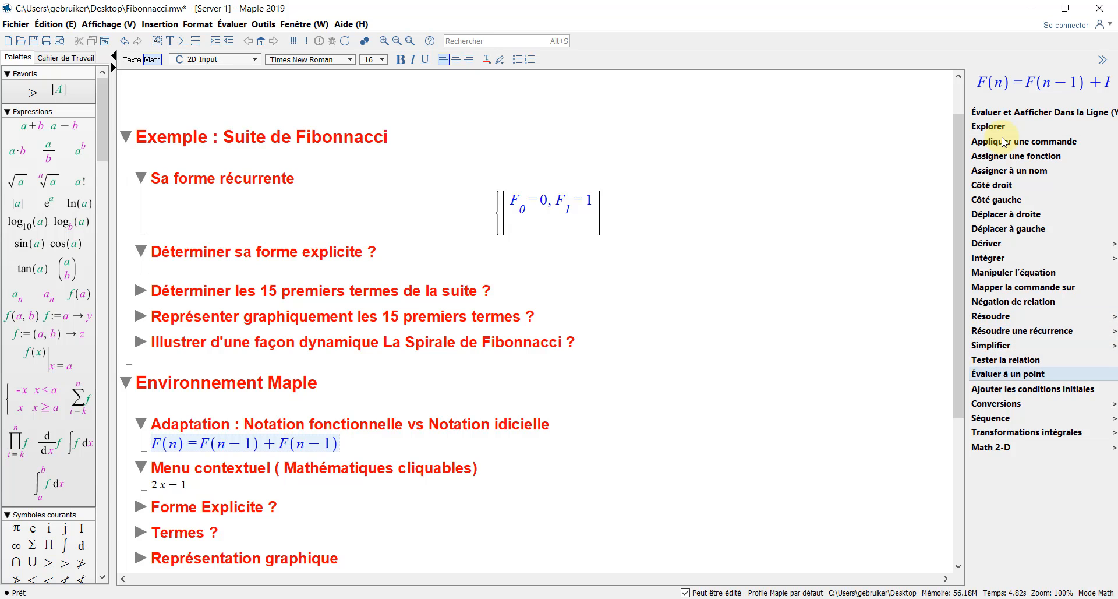
key("Down")
key("Down")
key("Down")
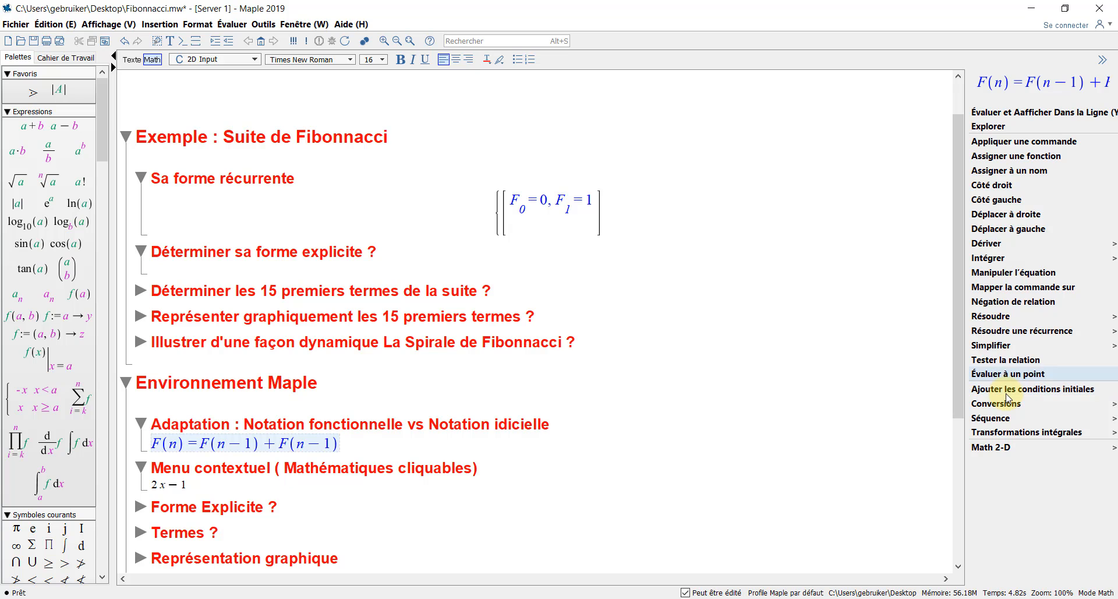
Examine the simplification options offered for the F(n) recurrence equation.
mouse_move(1034, 350)
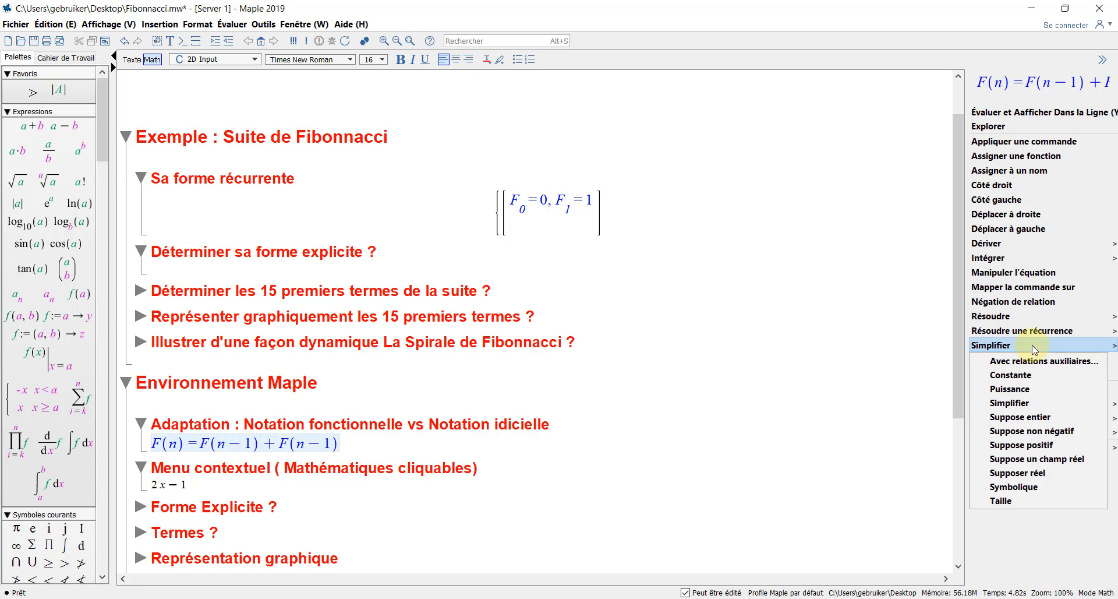
key("Down")
key("Down")
key("Down")
key("Down")
key("Down")
key("Down")
key("Down")
key("Down")
key("Down")
key("Down")
key("Down")
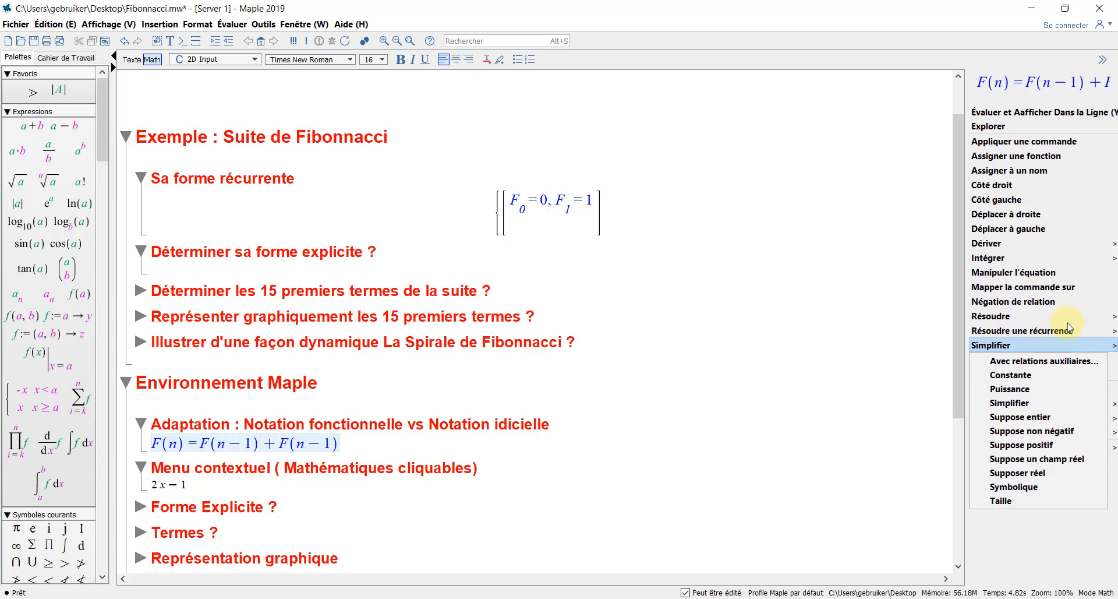
mouse_move(1077, 319)
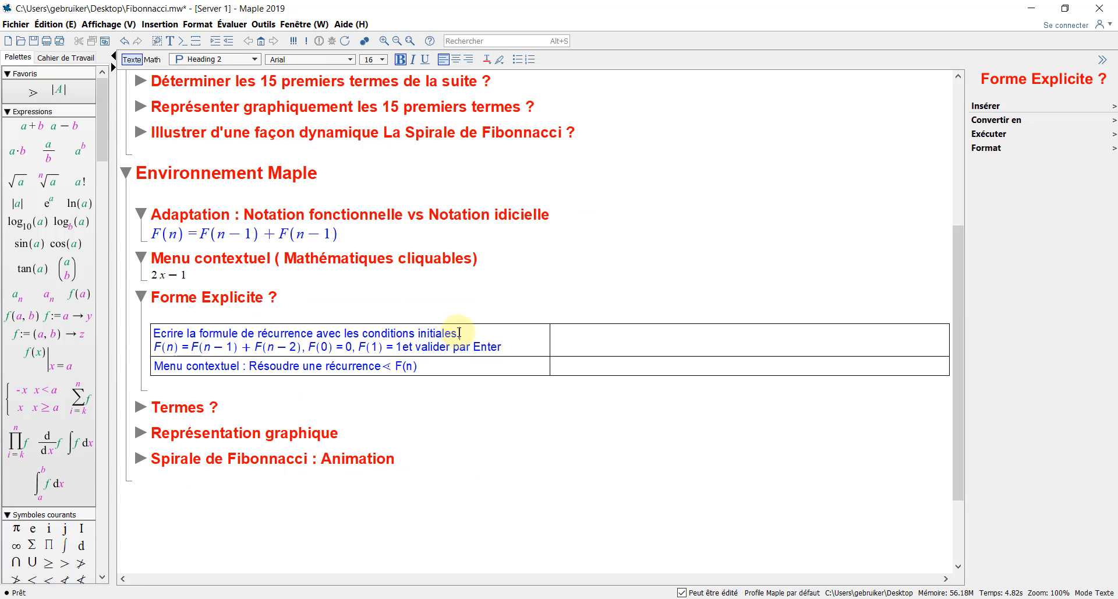
Copy the recurrence F(n) = F(n-1) + F(n-2), F(0) = 0, F(1) = 1 into the empty cell under Forme Explicite and evaluate it.
left_click_drag(460, 332, 247, 334)
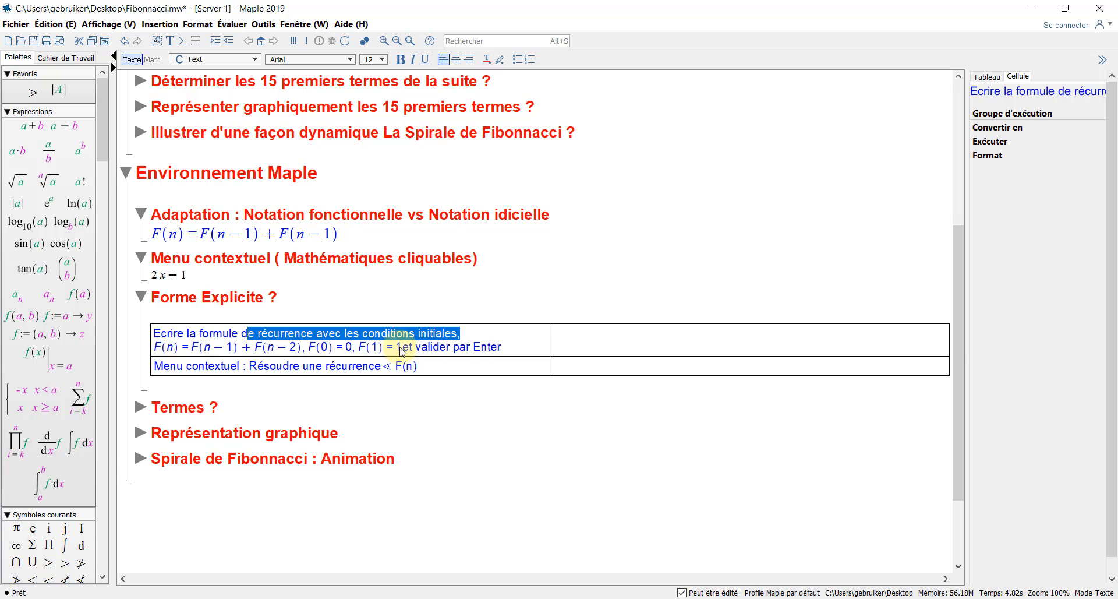
left_click_drag(401, 347, 806, 340)
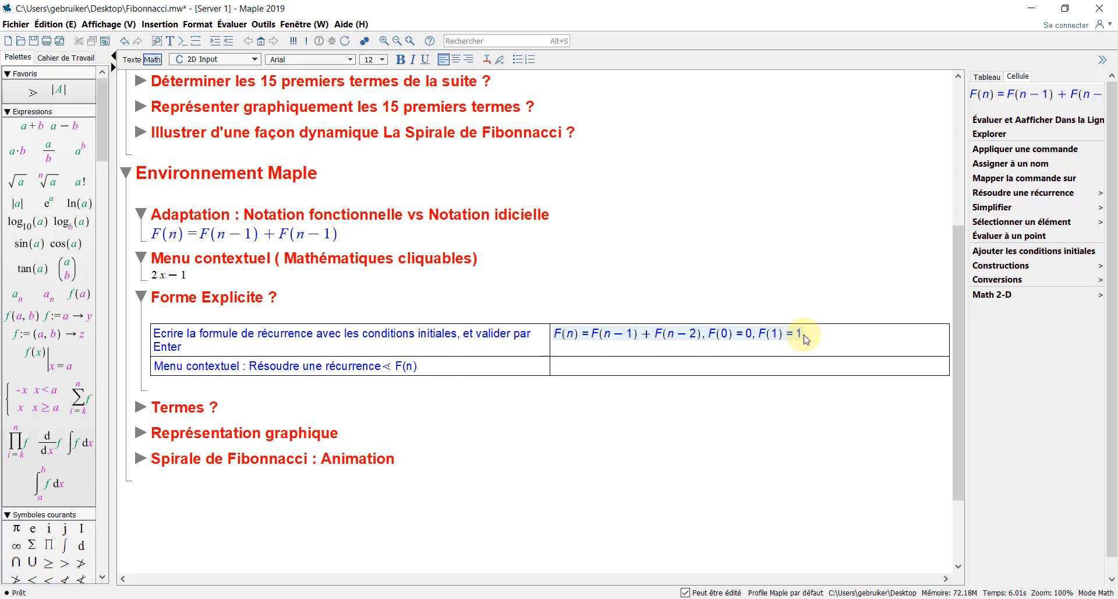
key("Return")
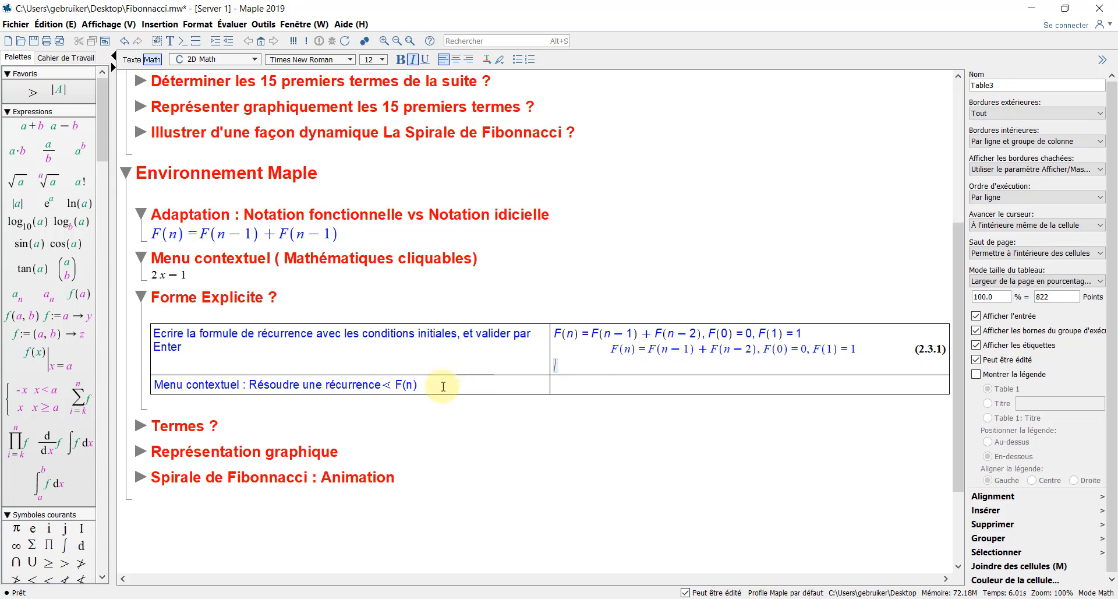
Solve the evaluated recurrence with its initial conditions for F(n).
left_click_drag(440, 384, 396, 385)
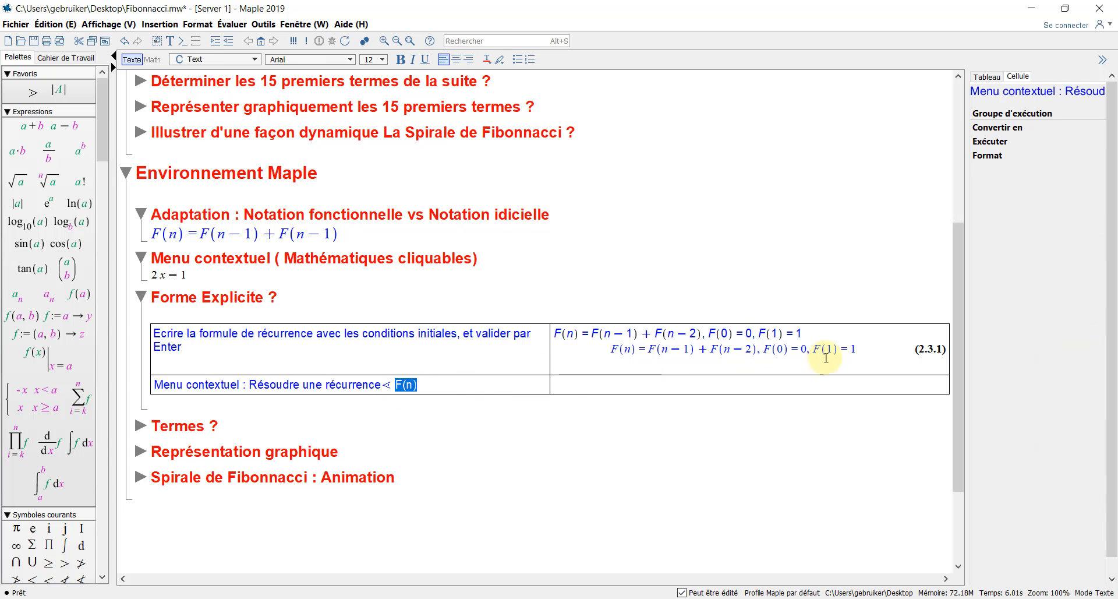
left_click(859, 355)
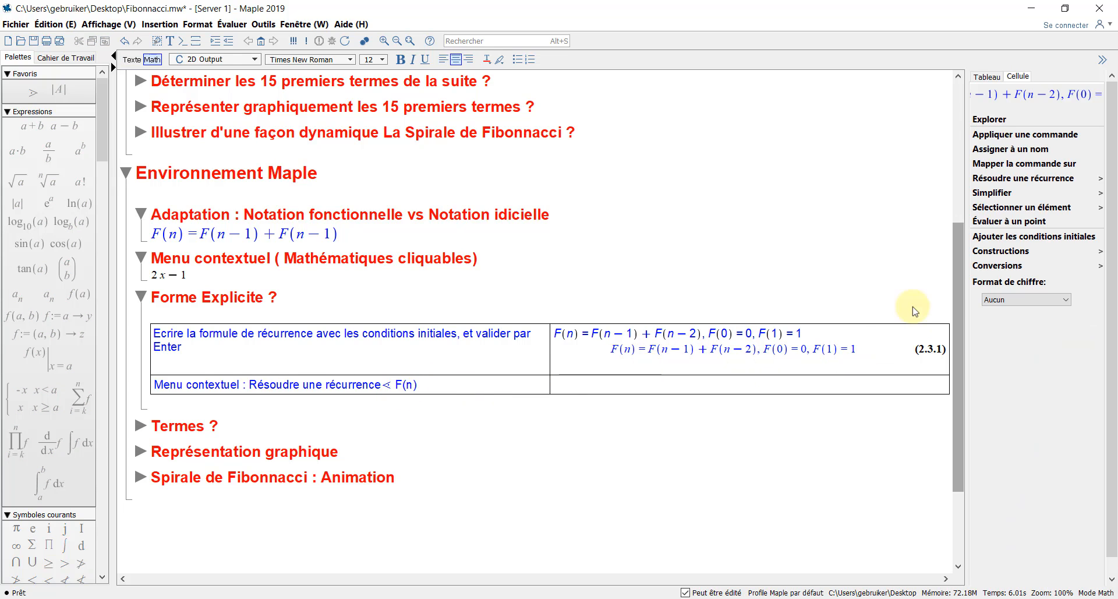
mouse_move(1061, 179)
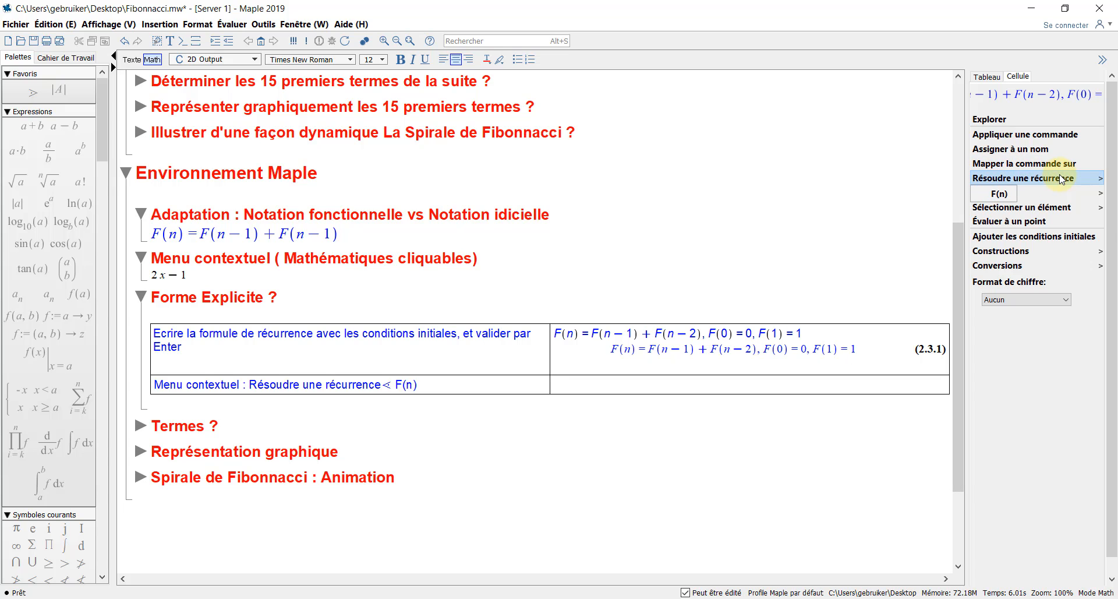
left_click(1005, 195)
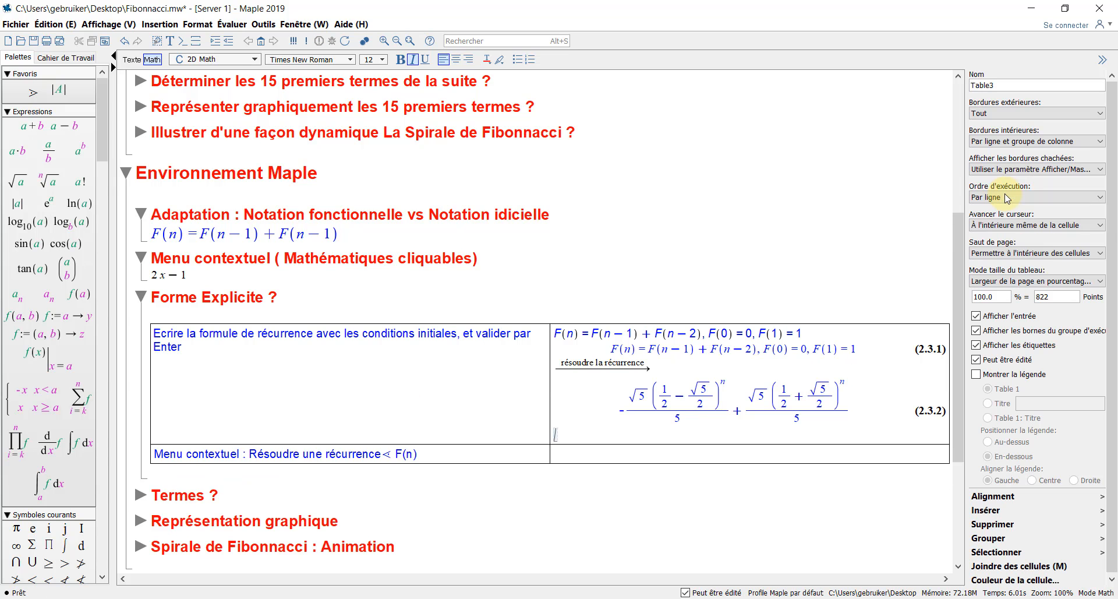
Generate the sequence of the explicit solution for indices 1 to 15.
left_click(854, 392)
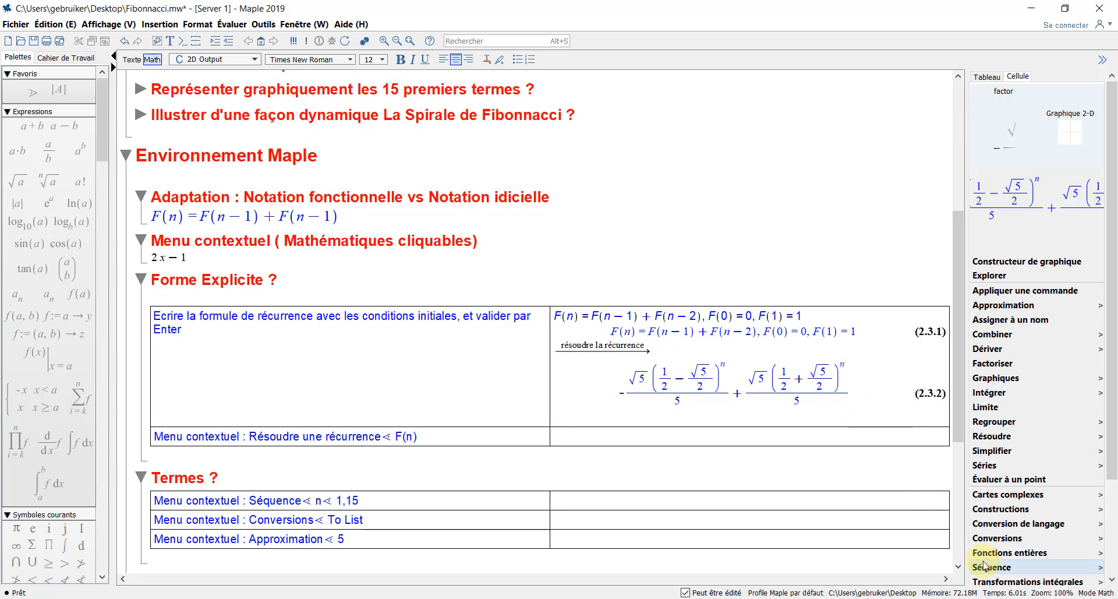
left_click(990, 579)
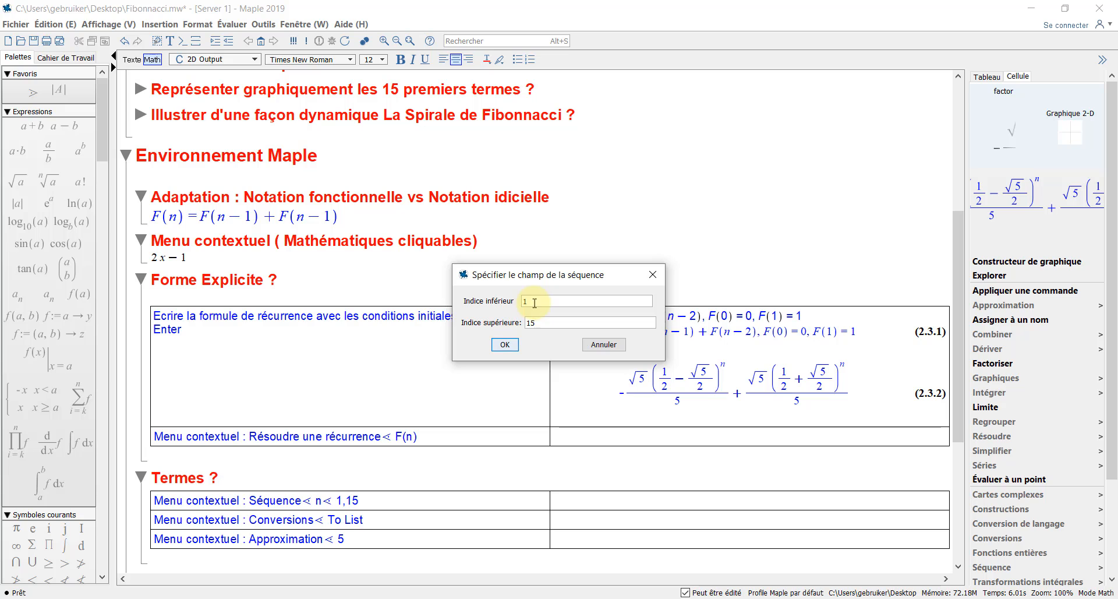
left_click(505, 345)
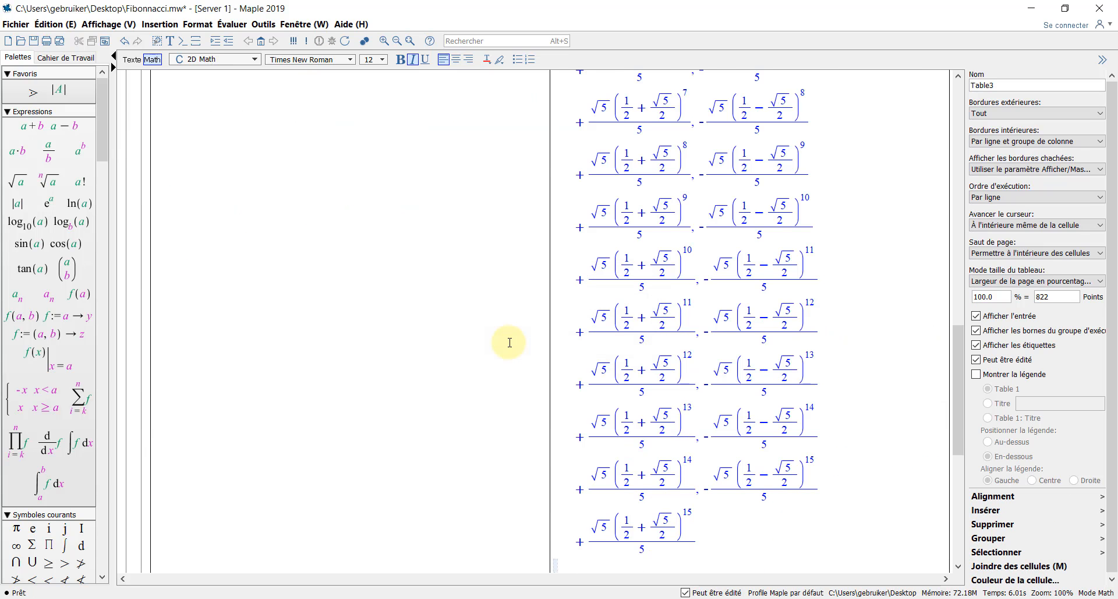
Convert the generated sequence of explicit terms to a list.
scroll(675, 162, "down", 4)
left_click_drag(245, 458, 361, 460)
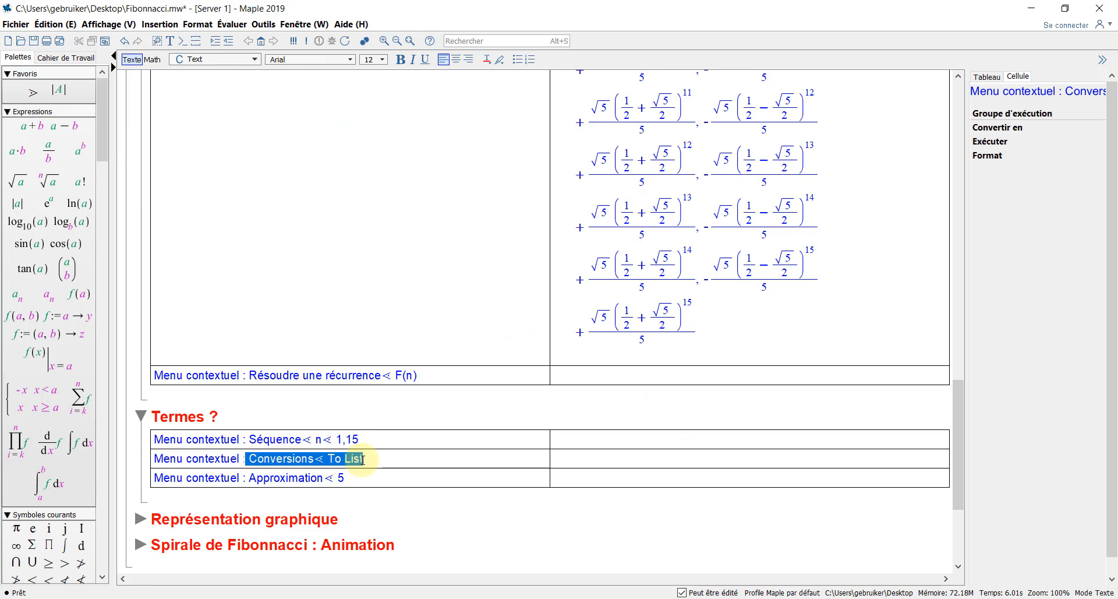
left_click(675, 323)
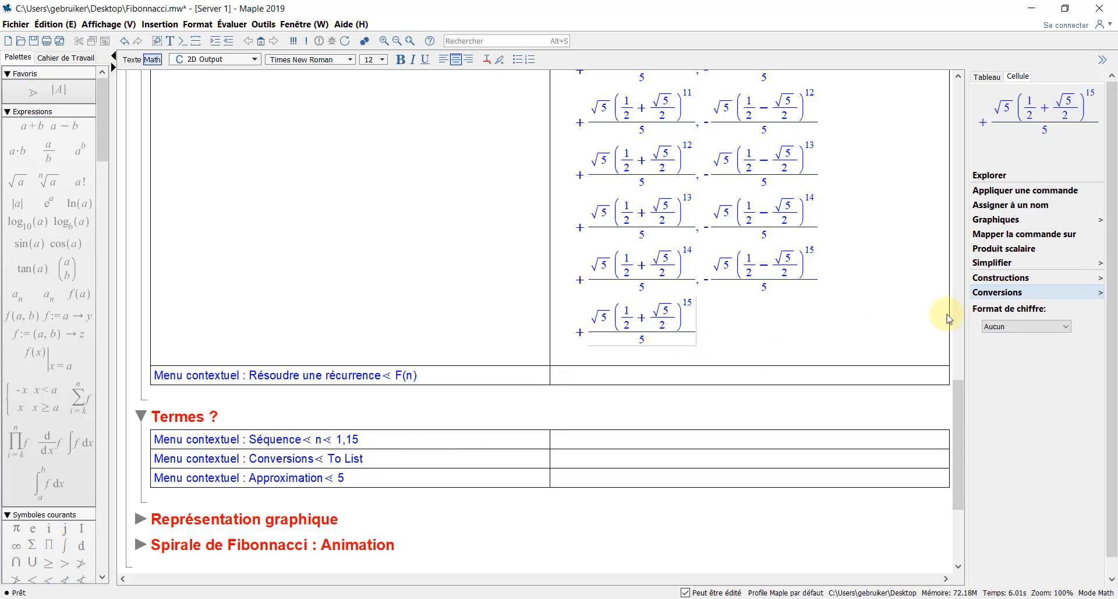
left_click(990, 292)
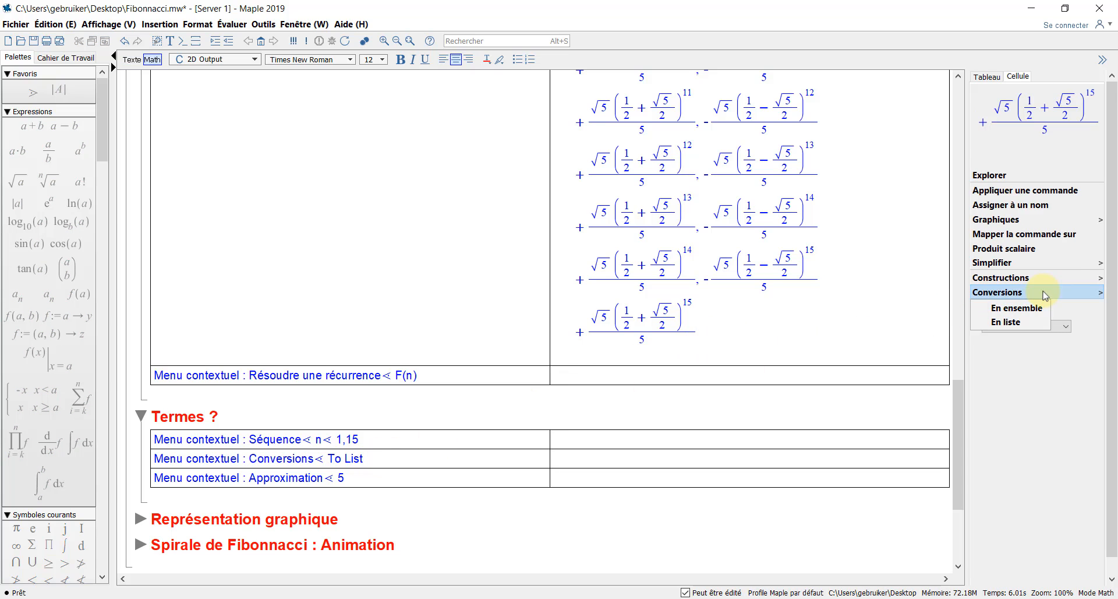
left_click(1015, 321)
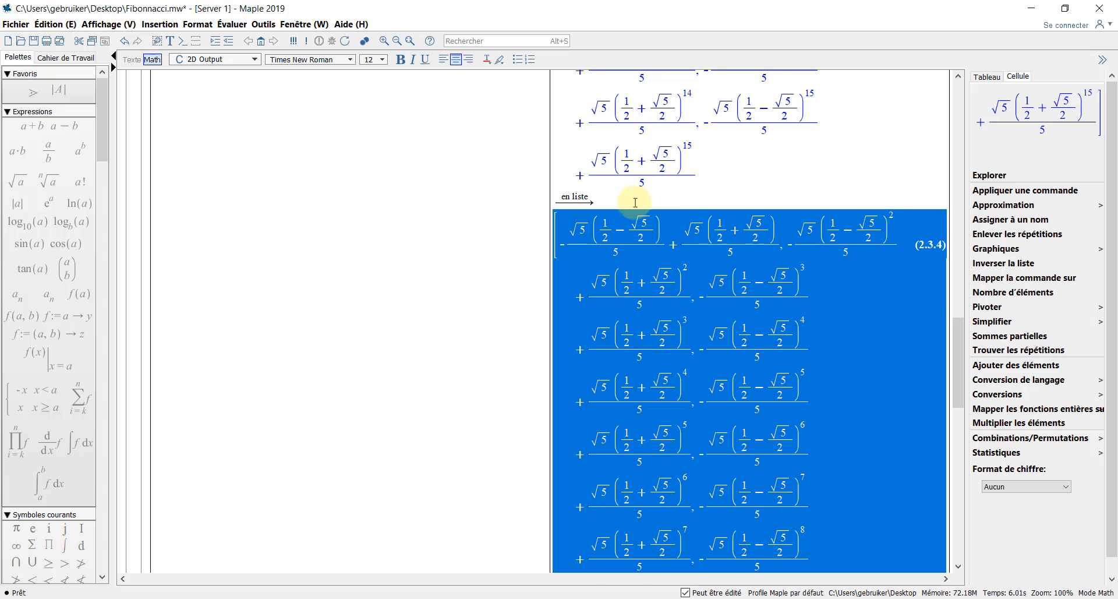
Approximate the list of explicit terms to 5 digits and select the resulting numeric list.
left_click(611, 201)
left_click(574, 198)
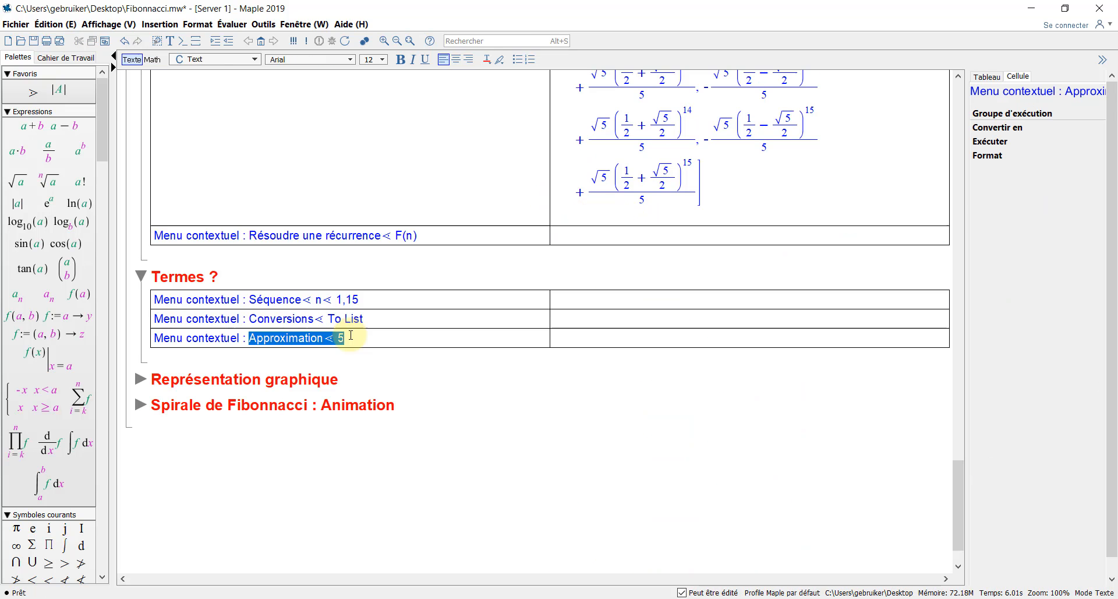
scroll(408, 320, "up", 2)
left_click(903, 237)
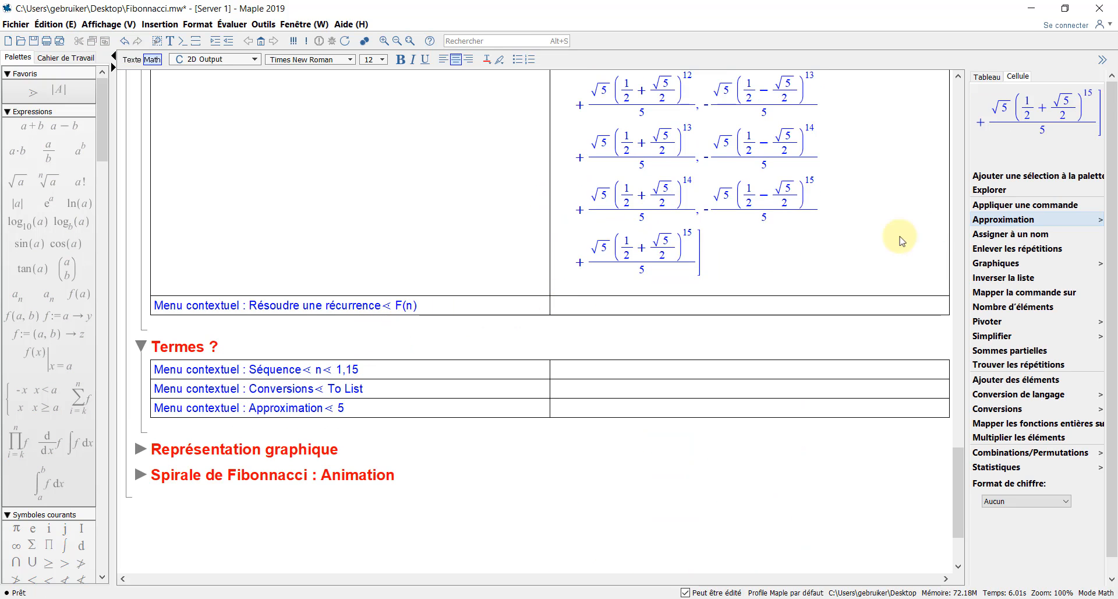
left_click(994, 234)
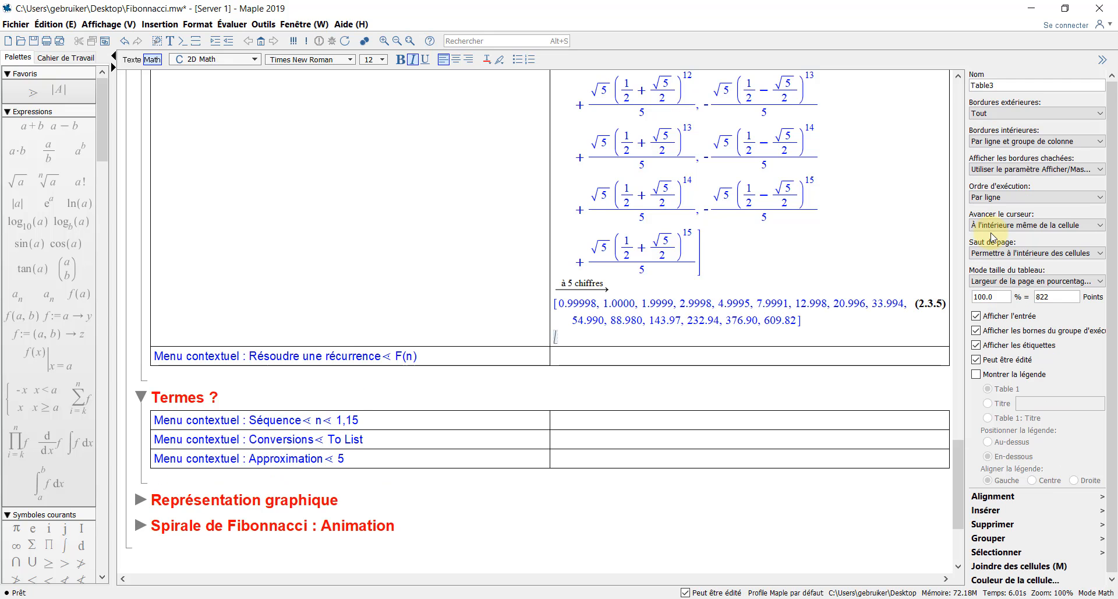
left_click_drag(810, 322, 554, 301)
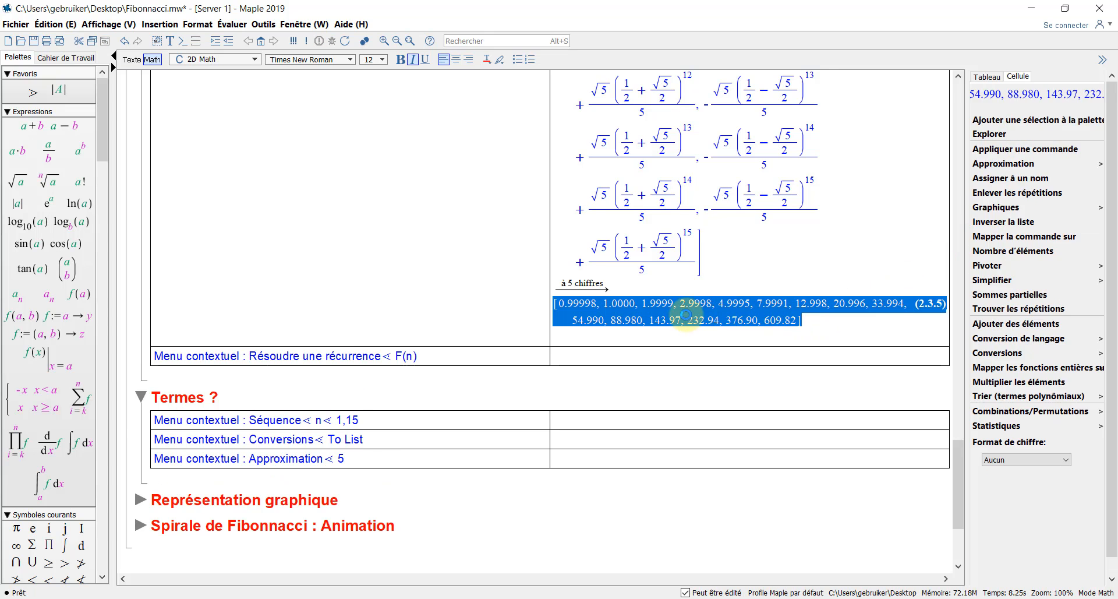
Collapse the Termes section and expand the Représentation graphique section.
left_click(141, 397)
left_click(141, 423)
left_click_drag(346, 423, 151, 423)
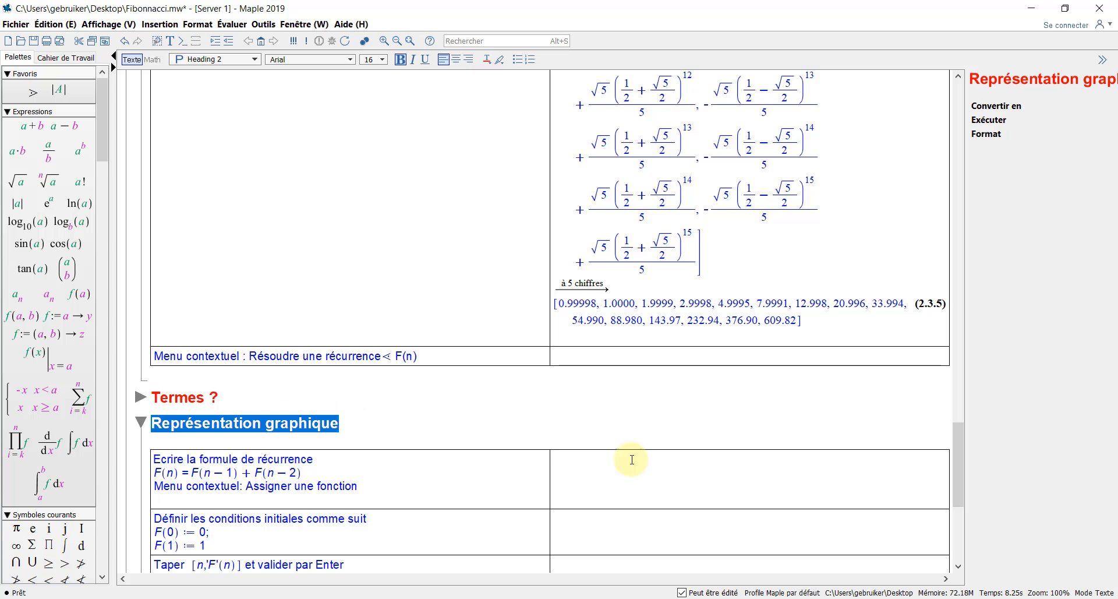
Copy F(n) = F(n-1) + F(n-2) into the empty cell beside its instruction and assign it as a function.
scroll(626, 481, "down", 3)
left_click_drag(304, 368, 707, 357)
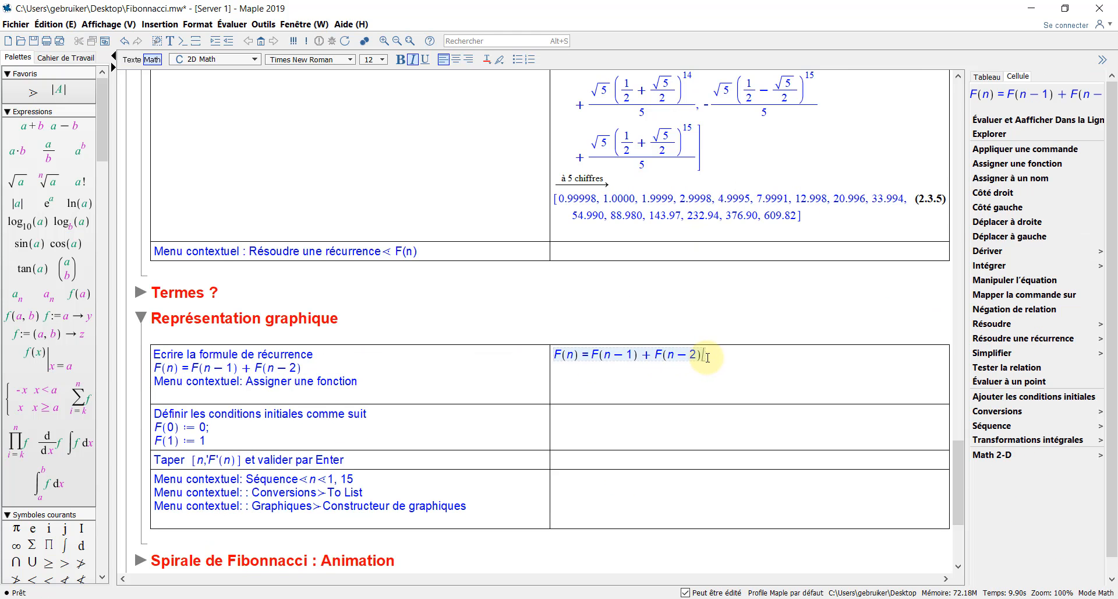
left_click(984, 164)
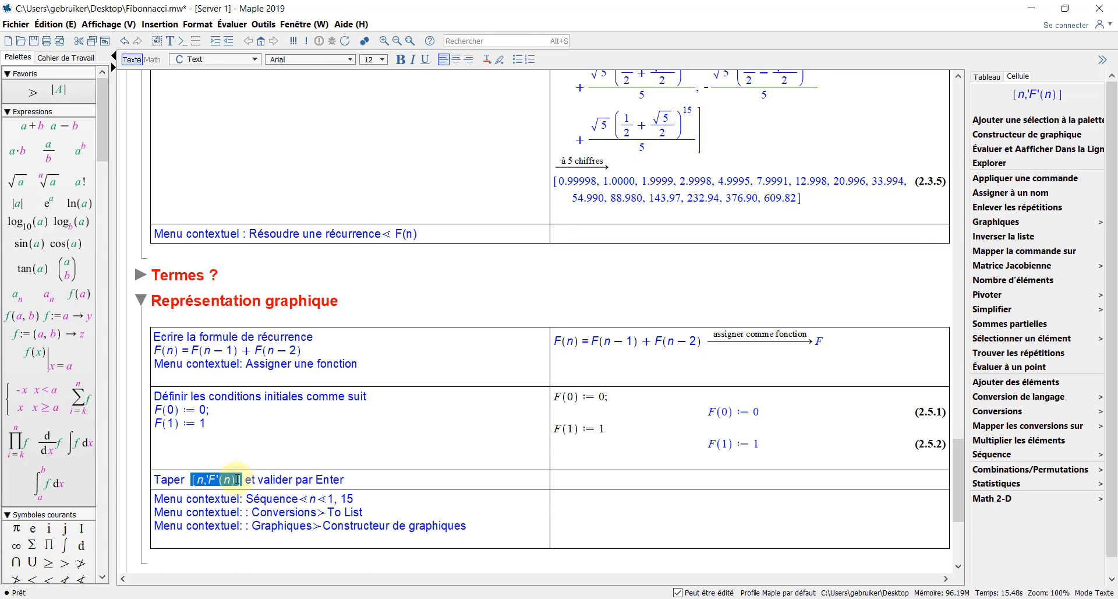
Copy [n,'F'(n)] into its answer cell, evaluate it and generate its sequence for n from 1 to 15.
left_click_drag(217, 479, 632, 474)
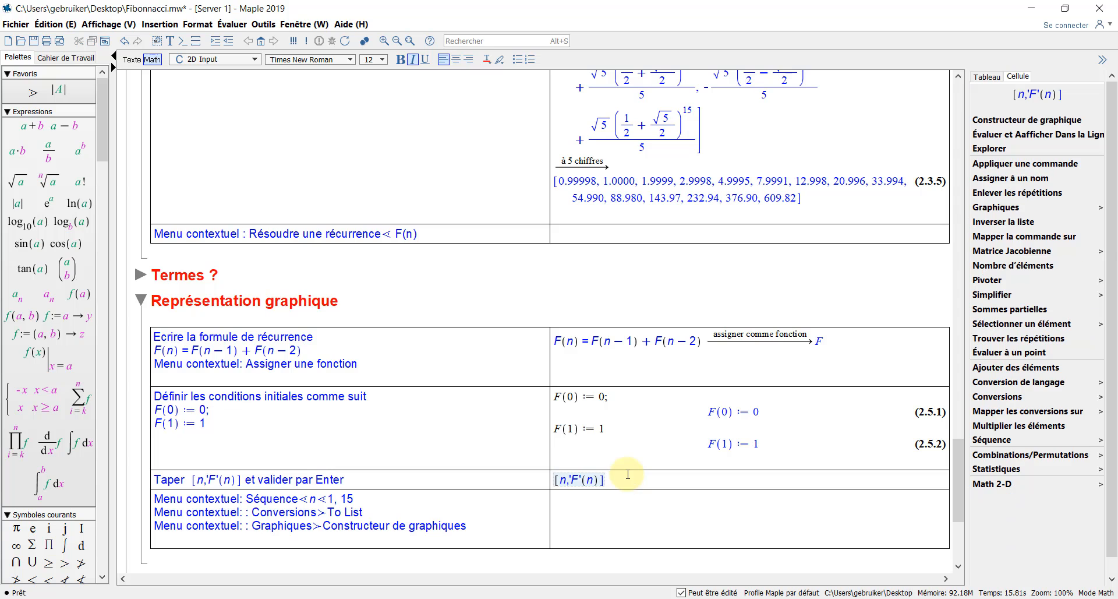
key("Return")
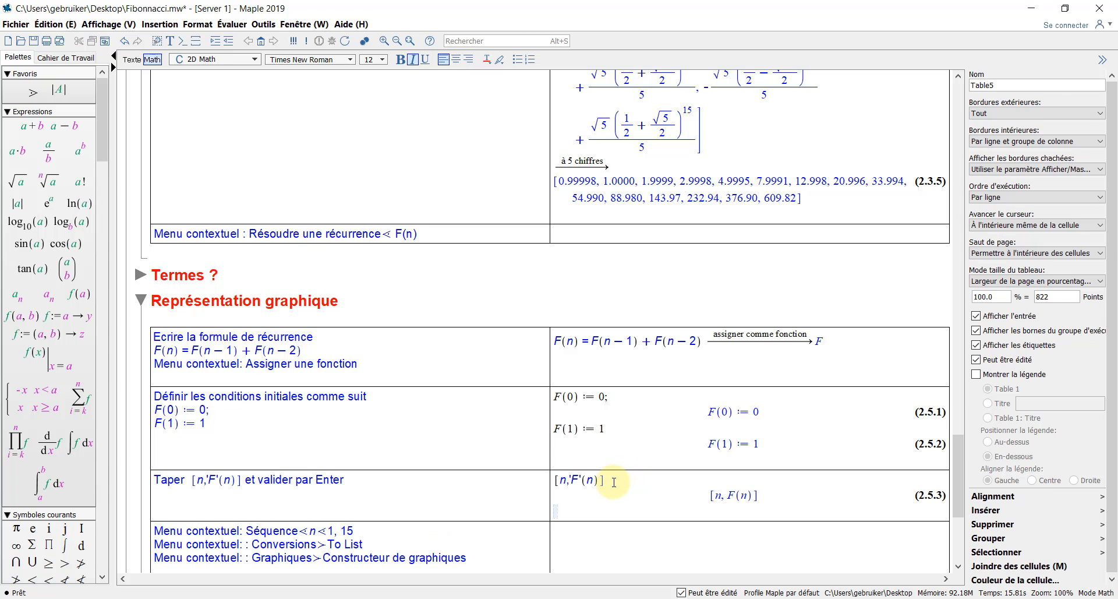
left_click(757, 495)
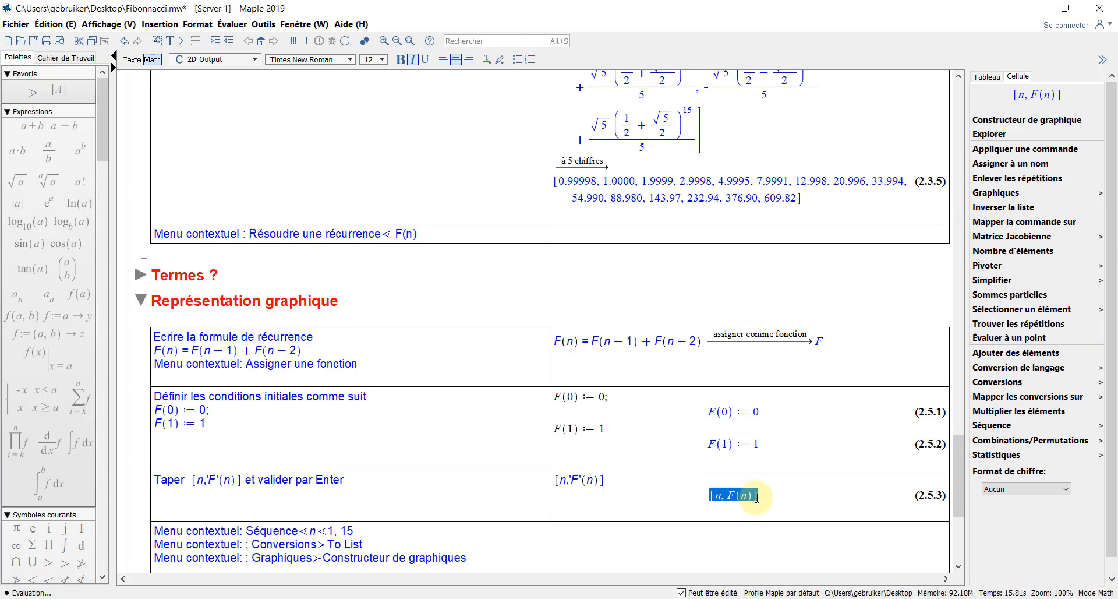
left_click(760, 496)
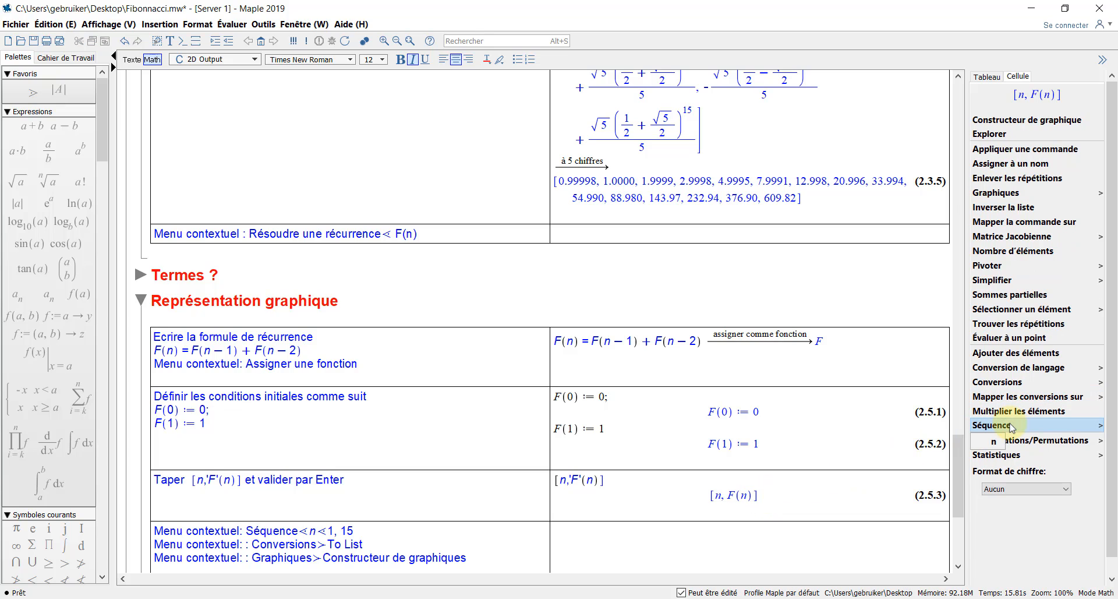
left_click(997, 442)
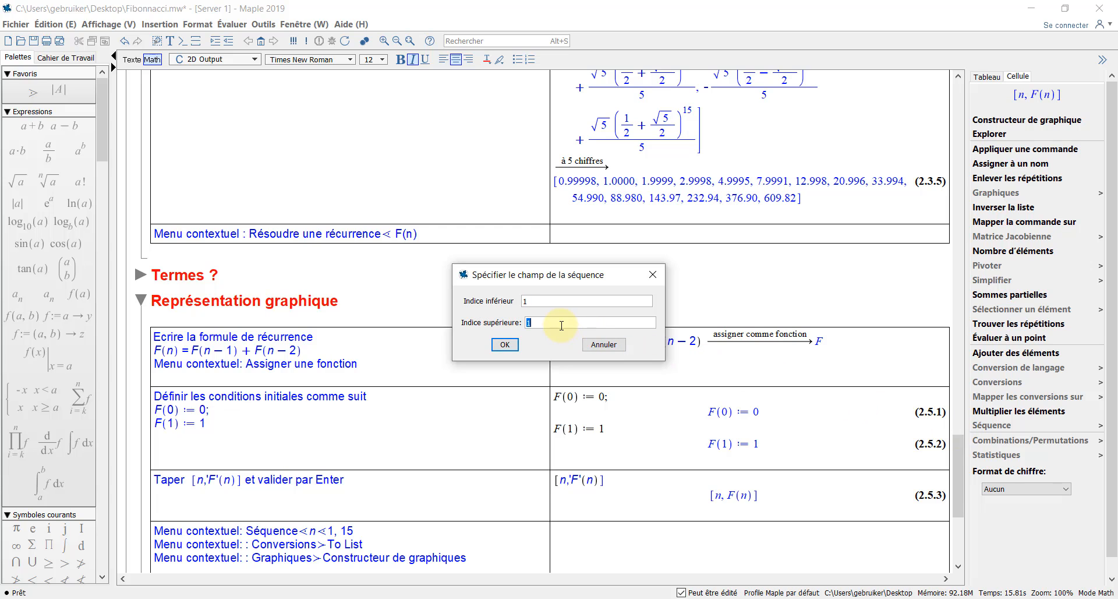
key("Return")
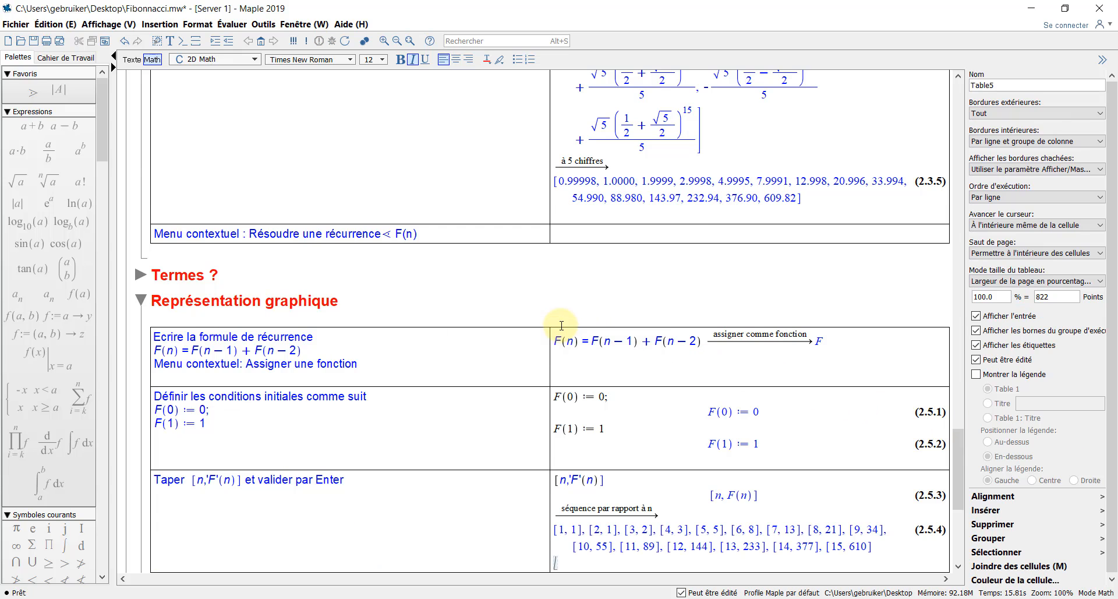
Convert the sequence of [n, F(n)] pairs to a list.
scroll(871, 484, "down", 3)
left_click(871, 424)
mouse_move(1022, 194)
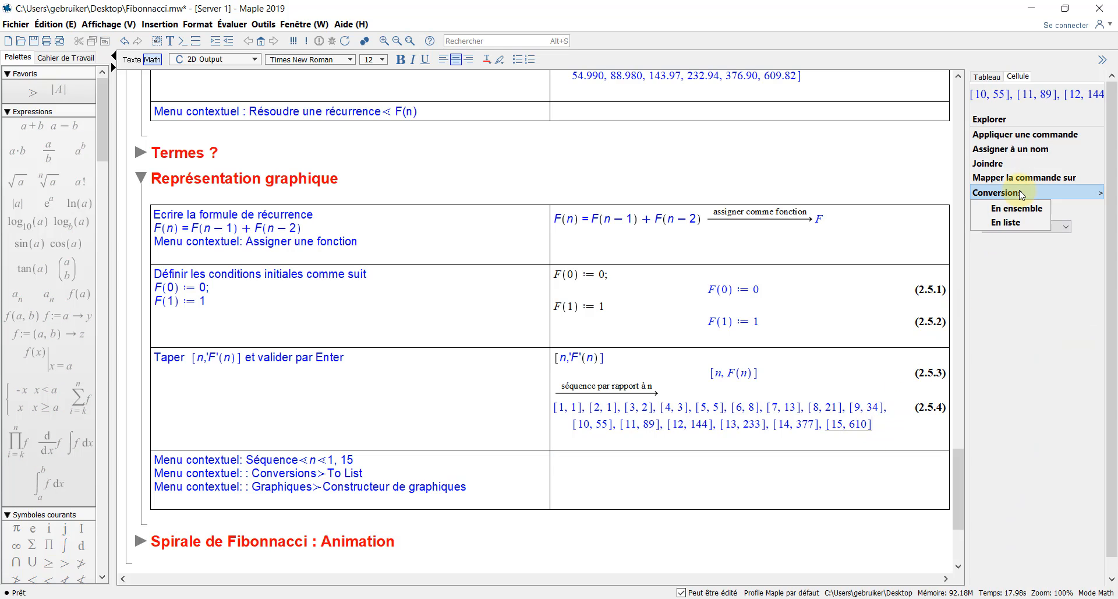
left_click(1005, 222)
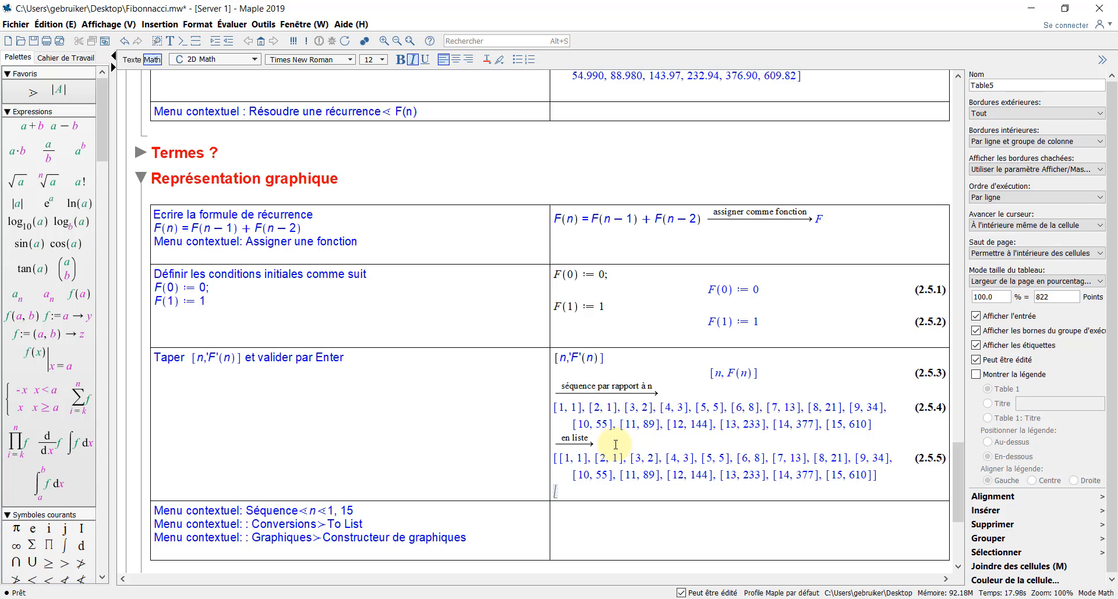
left_click(573, 440)
Plot the list of pairs as a 2-D point plot with the interactive plot builder.
left_click(867, 473)
mouse_move(1001, 193)
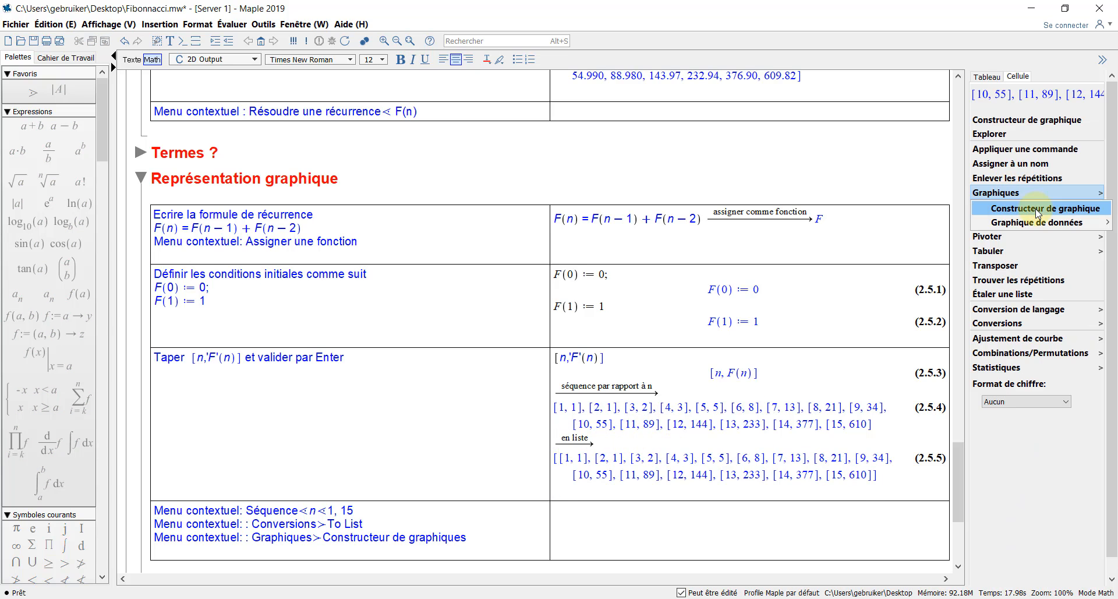
left_click(1038, 209)
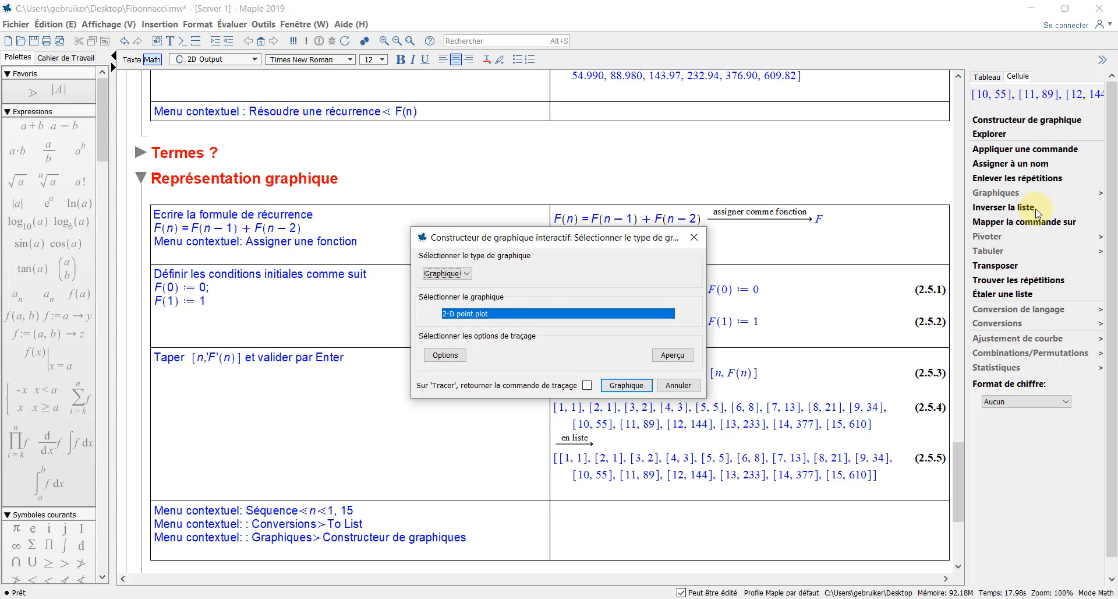
left_click(636, 387)
scroll(673, 416, "down", 4)
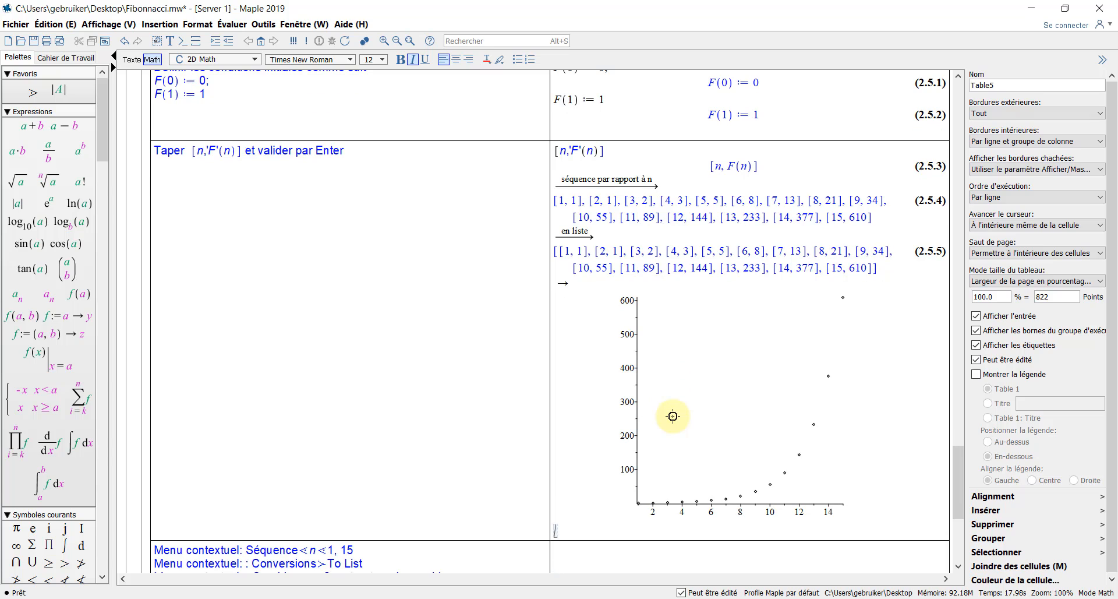
In the expanded Spirale de Fibonnacci animation section, advance to the next term and show the spiral.
left_click(139, 526)
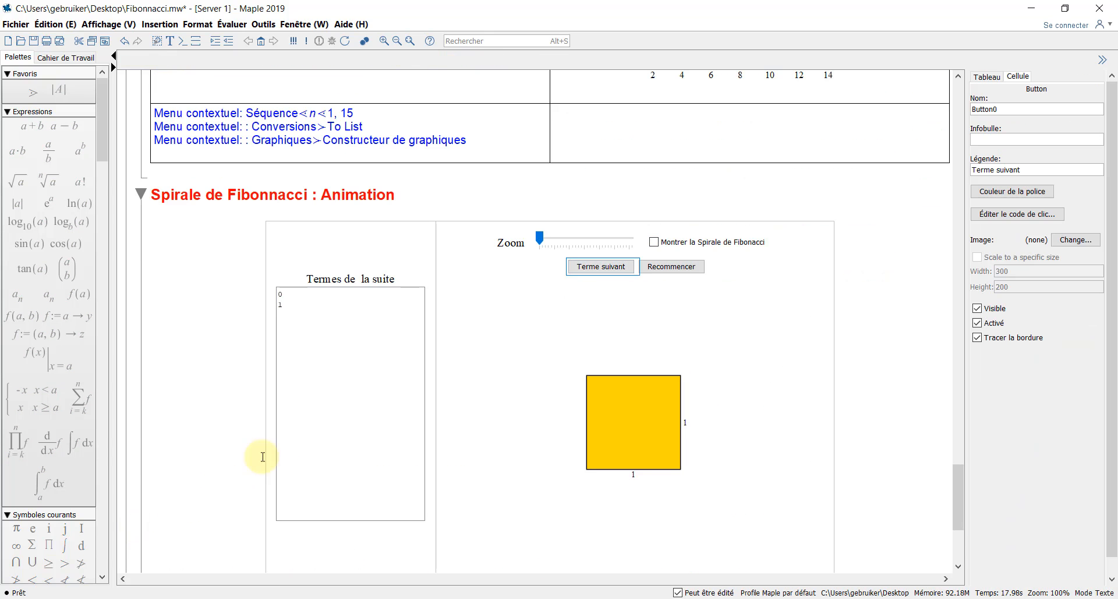
left_click(600, 268)
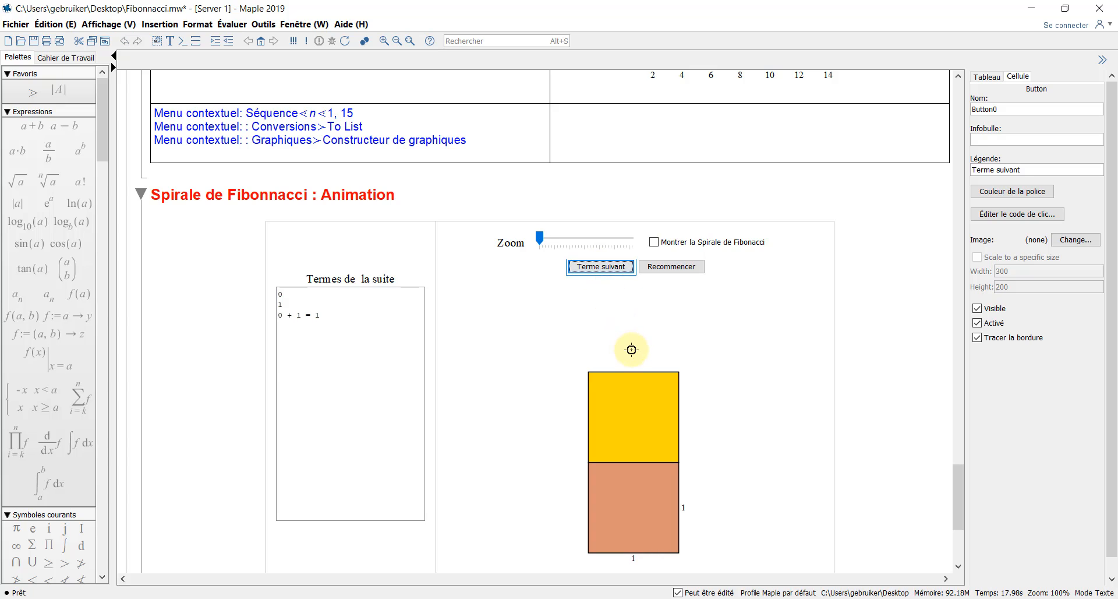
left_click(654, 242)
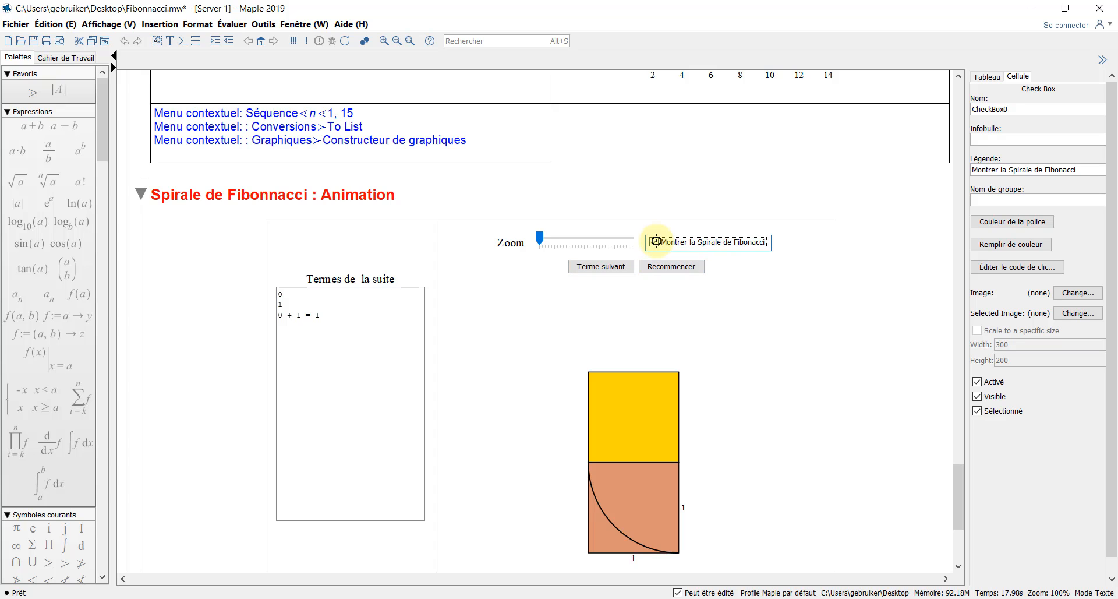
Advance the Fibonacci animation term by term until the list reaches 5 + 8 = 13.
left_click(614, 271)
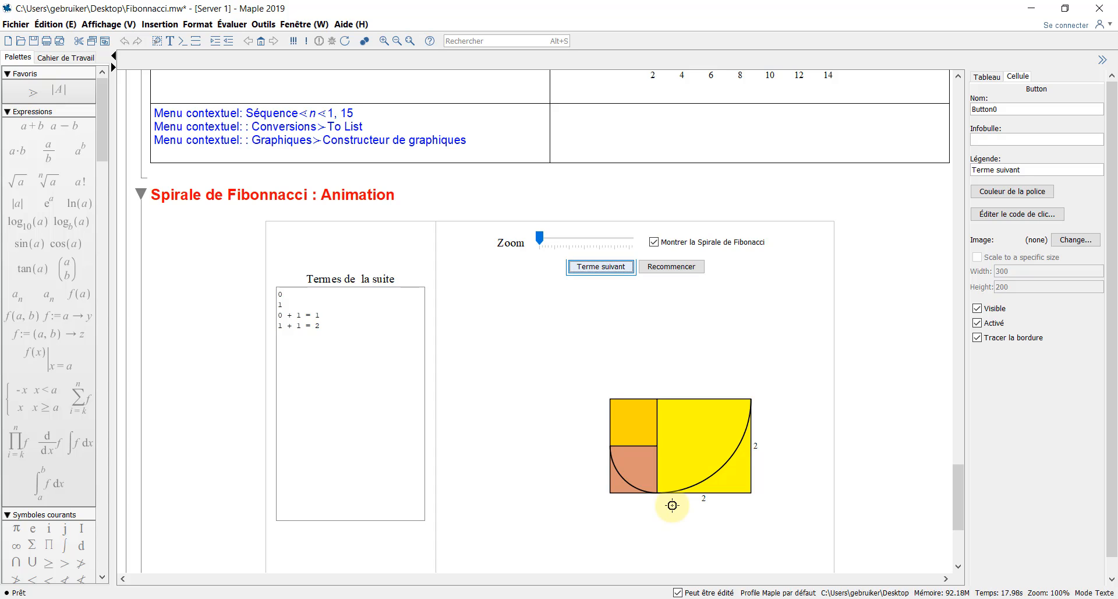
left_click(322, 329)
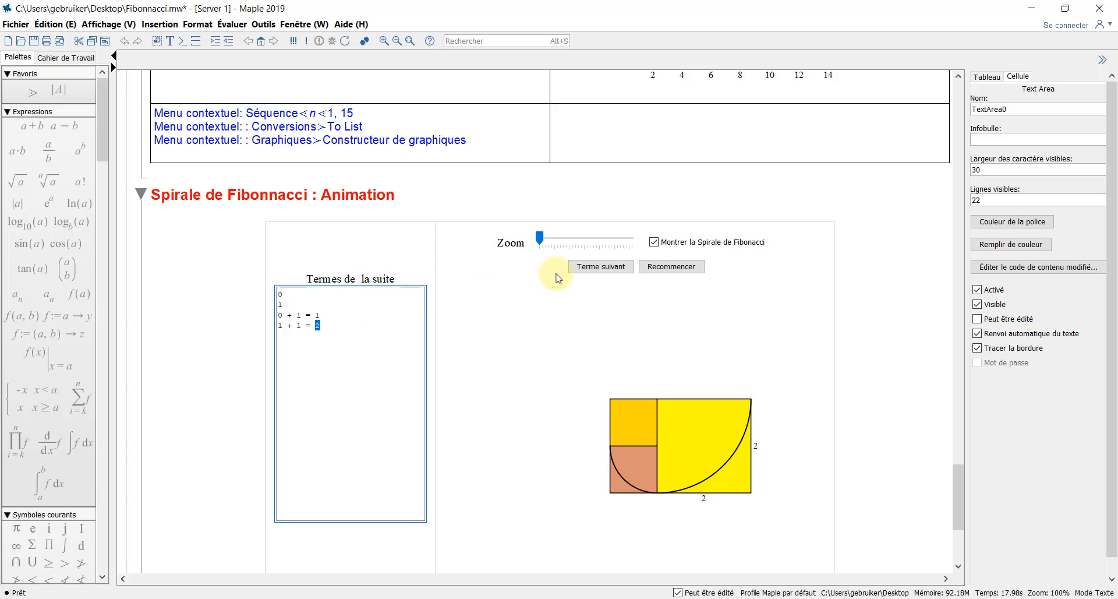
left_click(597, 268)
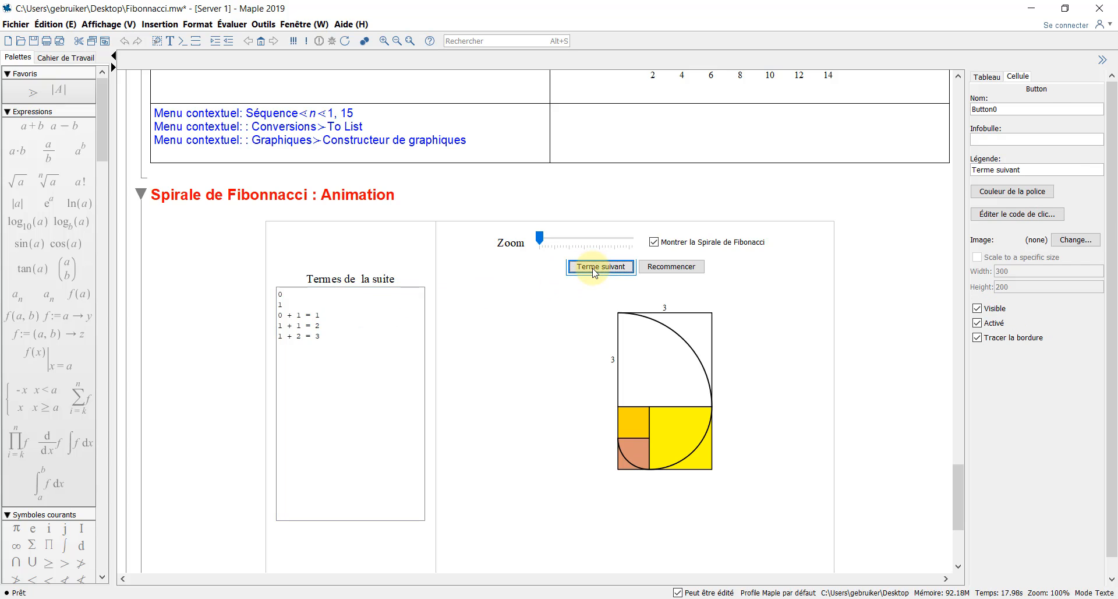
left_click(595, 267)
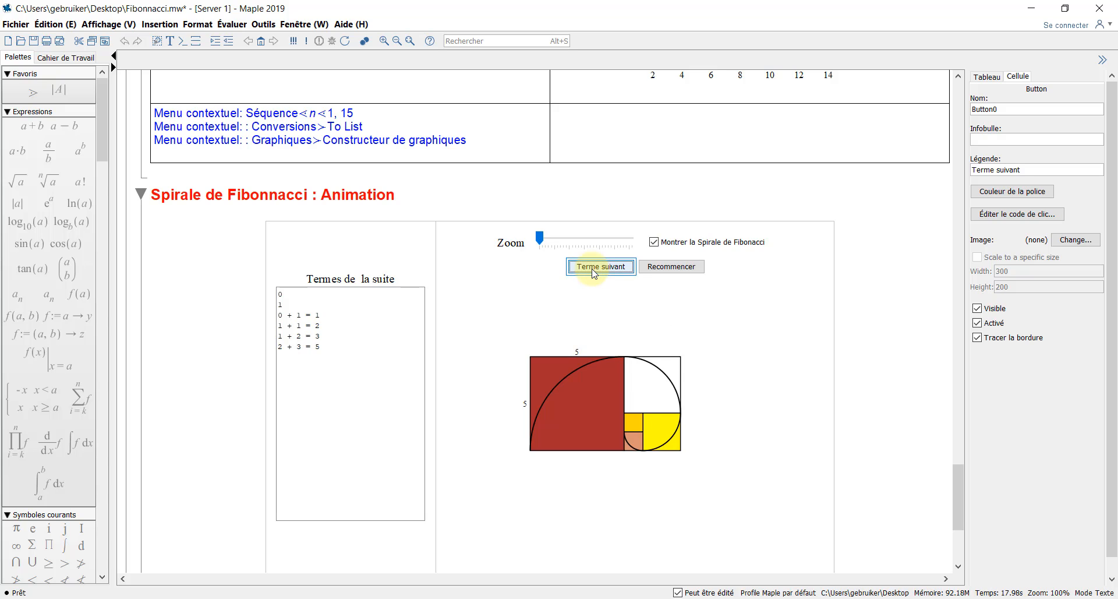
left_click(594, 269)
left_click(595, 270)
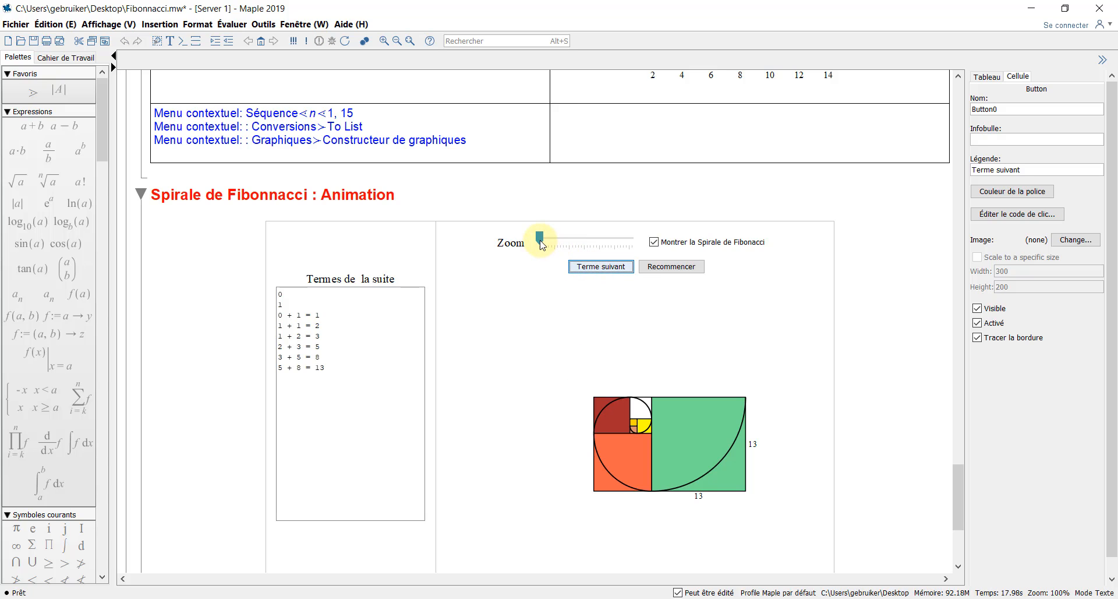
Zoom the spiral plot in to 1.175 and keep advancing the sequence past the term 144.
left_click(540, 242)
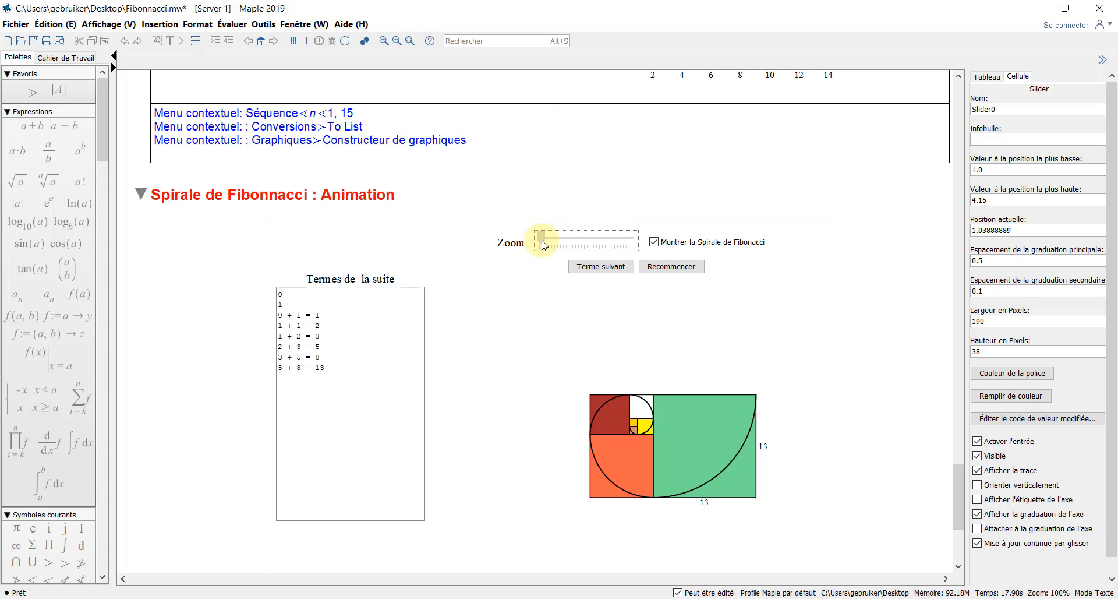
left_click_drag(542, 245, 548, 244)
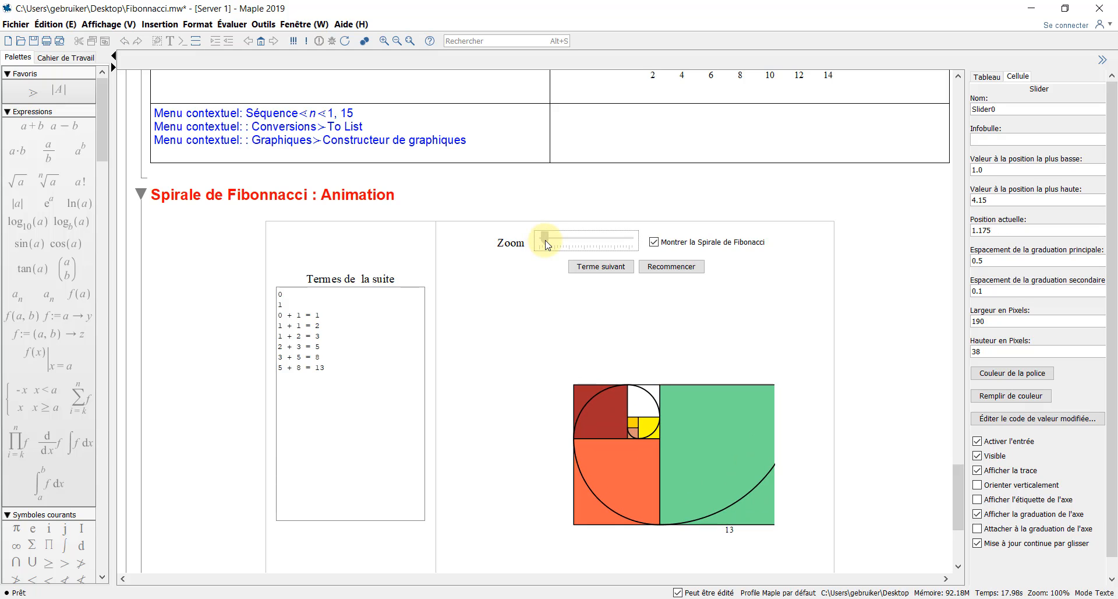
left_click(602, 270)
left_click(603, 272)
left_click(603, 272)
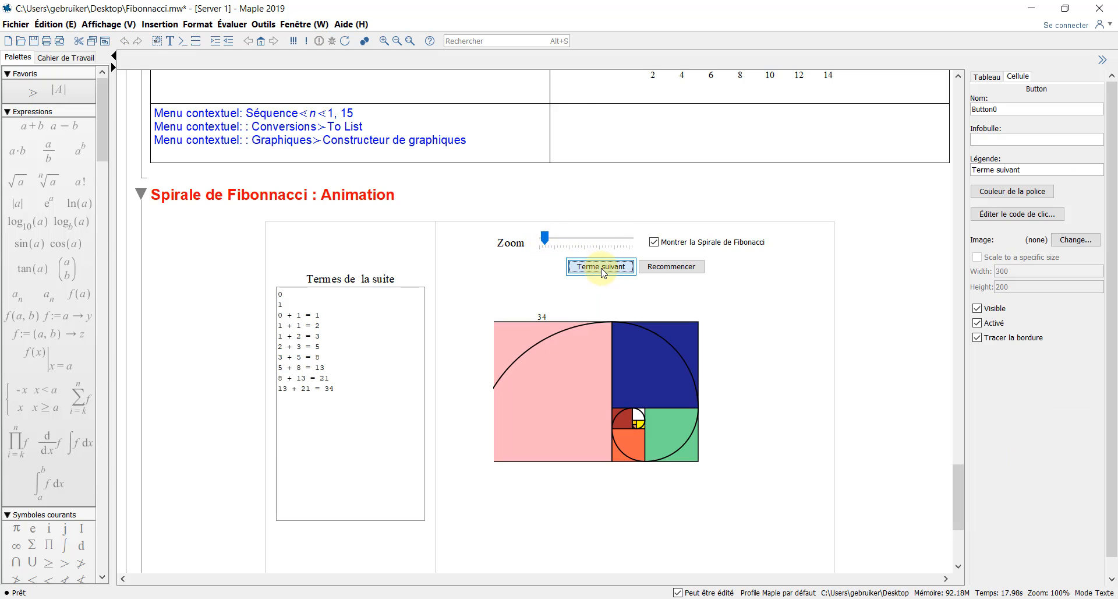
left_click(603, 272)
left_click(603, 272)
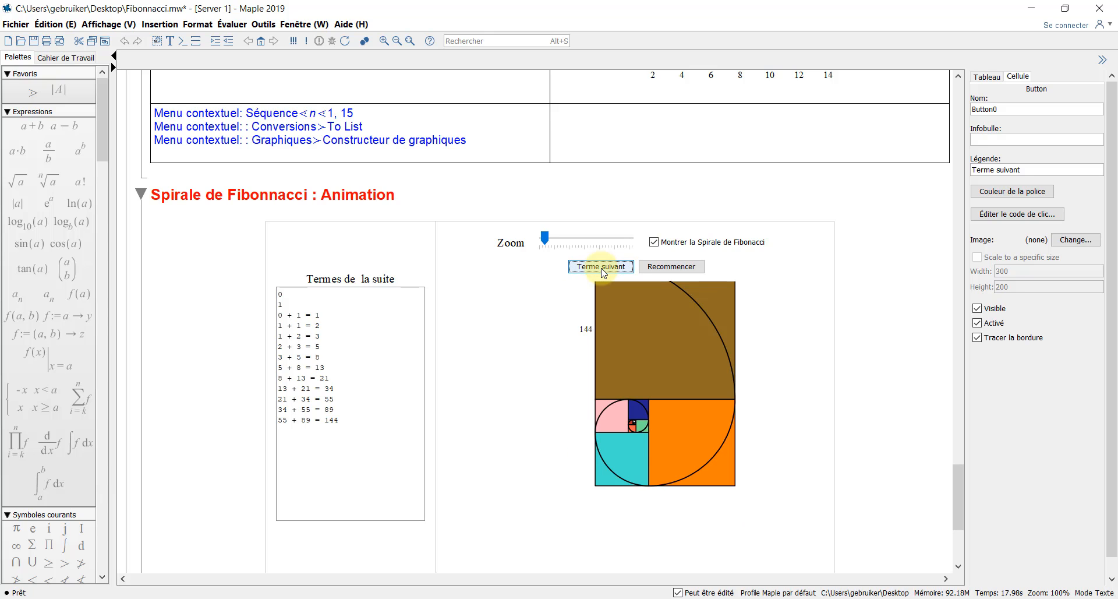
left_click(603, 272)
left_click(602, 271)
left_click(602, 272)
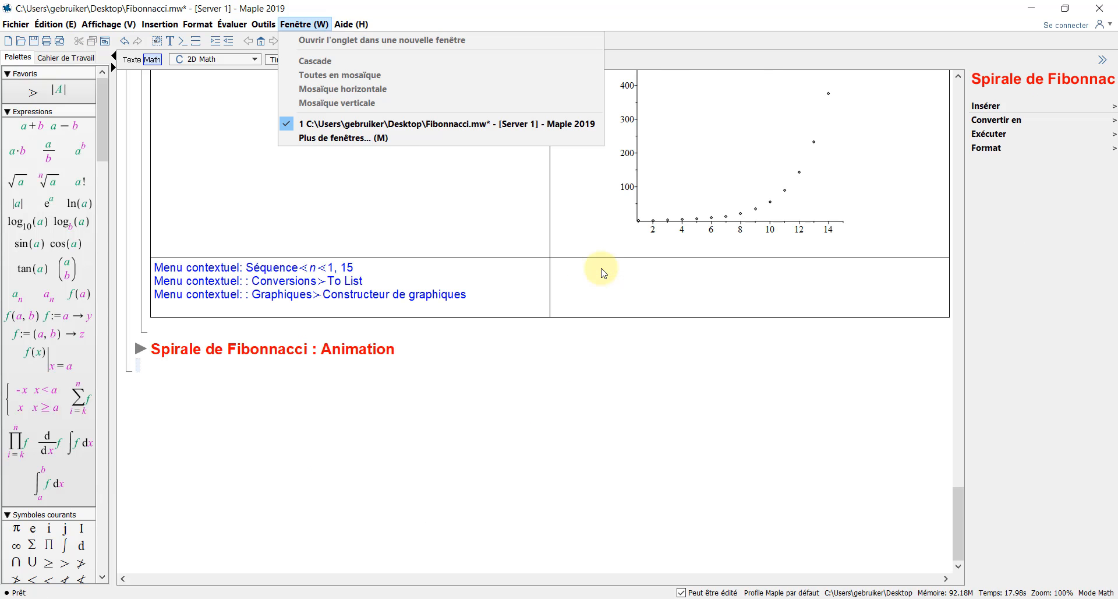
Open the Fibonacci Numbers app from the Discrete Mathematics section of the Math Apps guide.
key("Left")
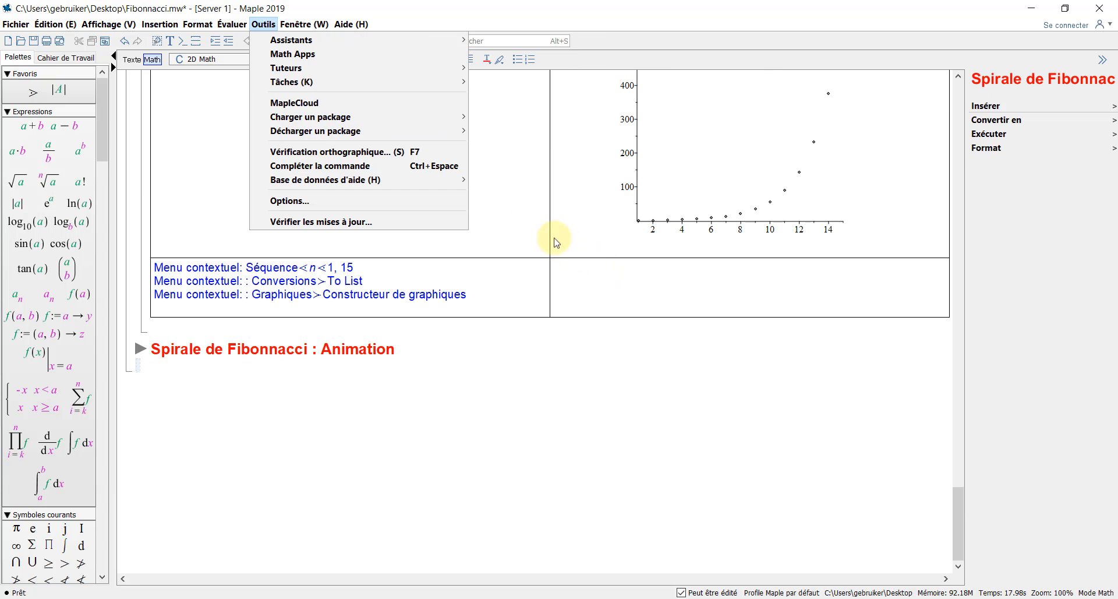
left_click(271, 54)
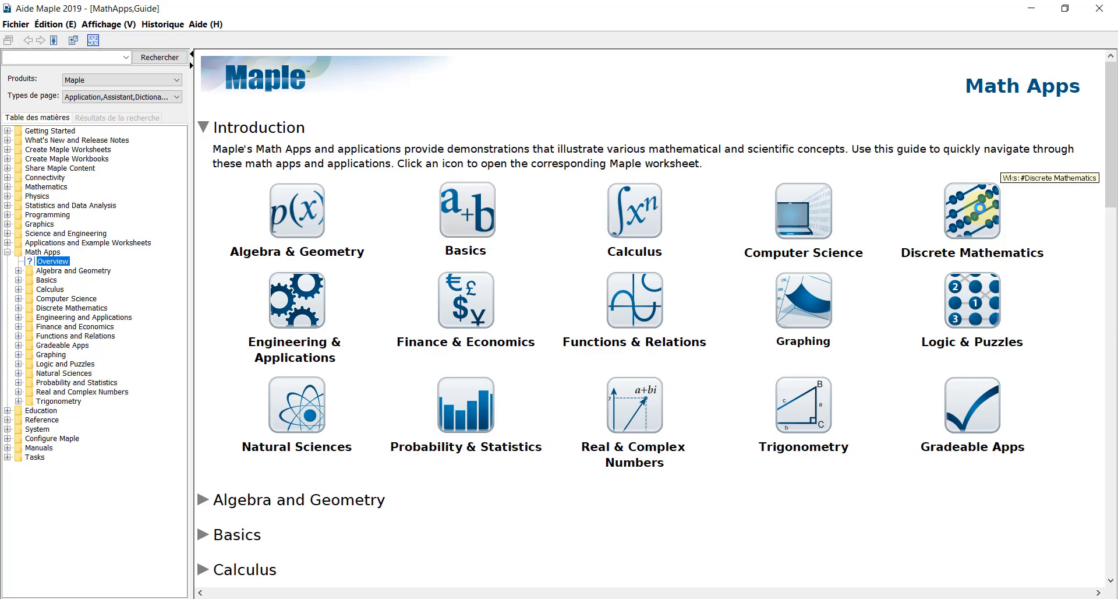
left_click(980, 208)
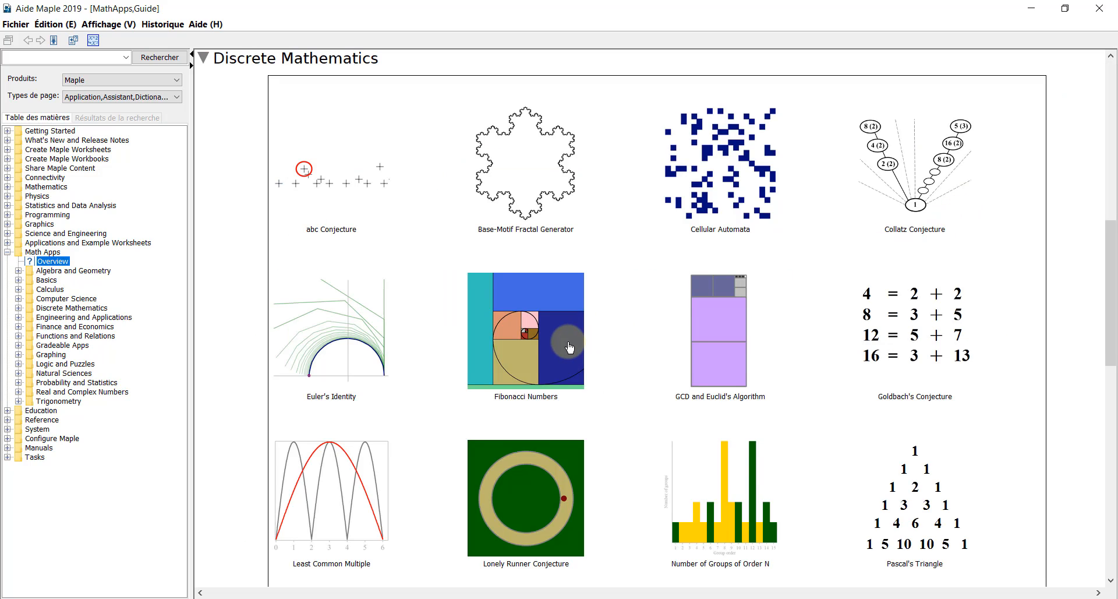
scroll(570, 348, "down", 1)
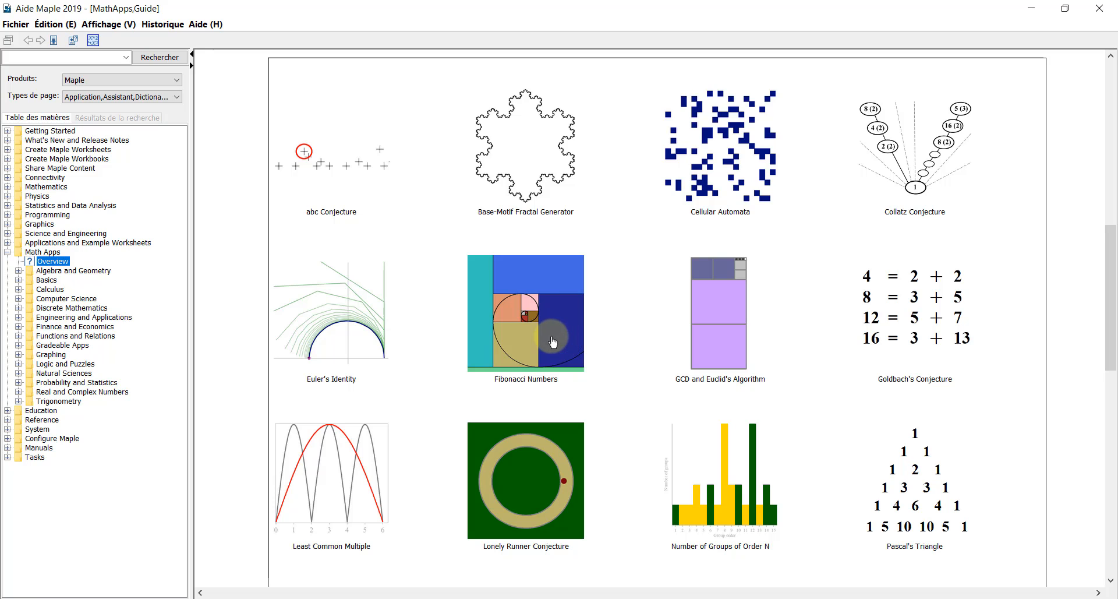
left_click(498, 319)
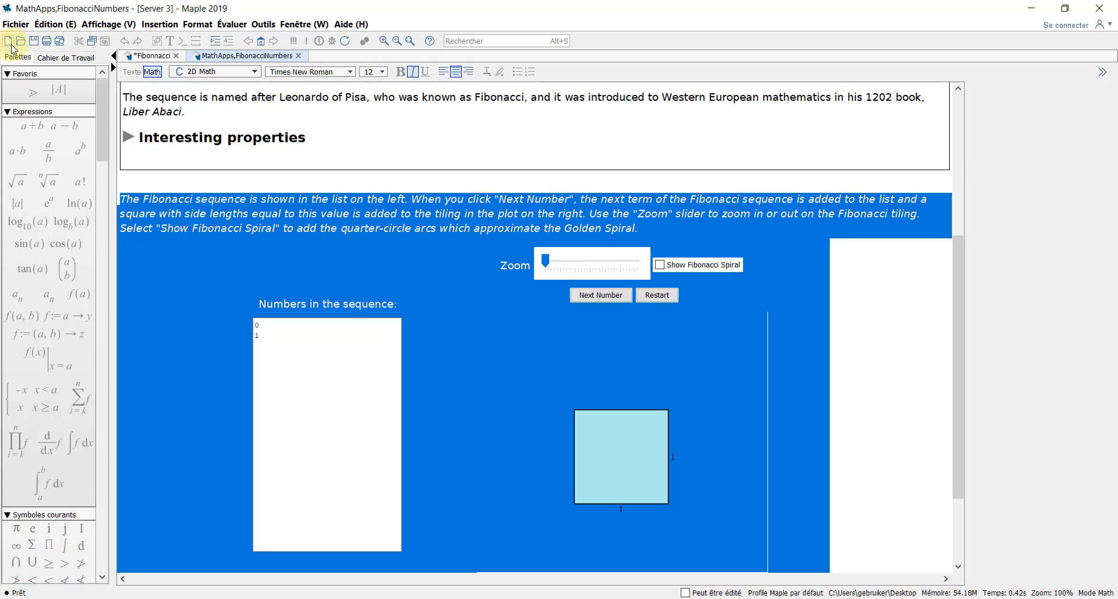
Create a new worksheet and paste the copied Fibonacci instructions and interactive components into it.
left_click(8, 41)
left_click(105, 41)
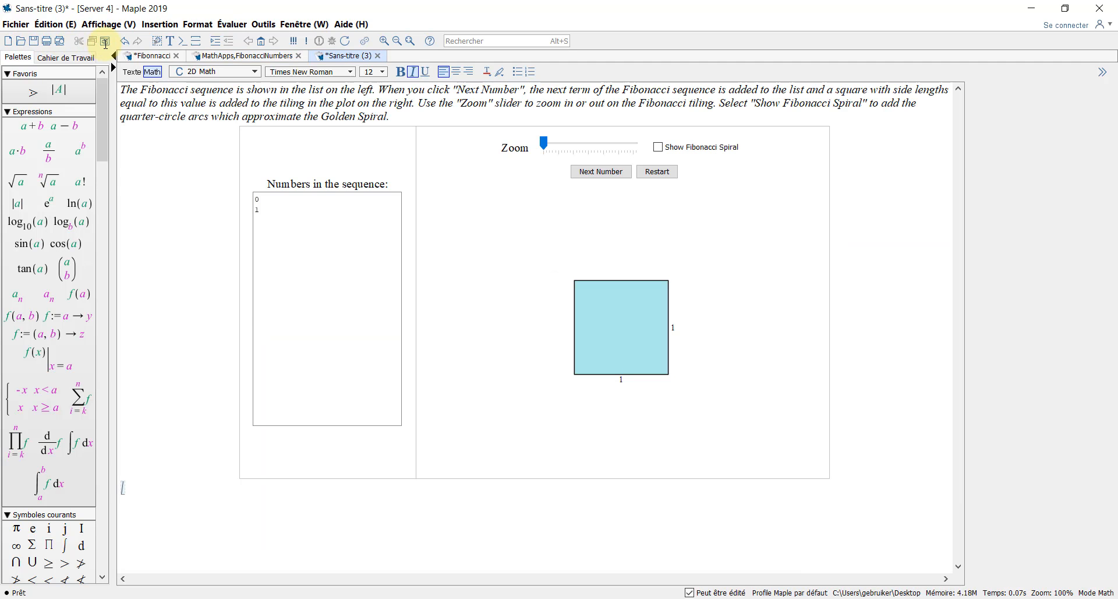
Make the MathApps,FibonacciNumbers worksheet editable and copy its entire startup code.
left_click(247, 56)
left_click(688, 593)
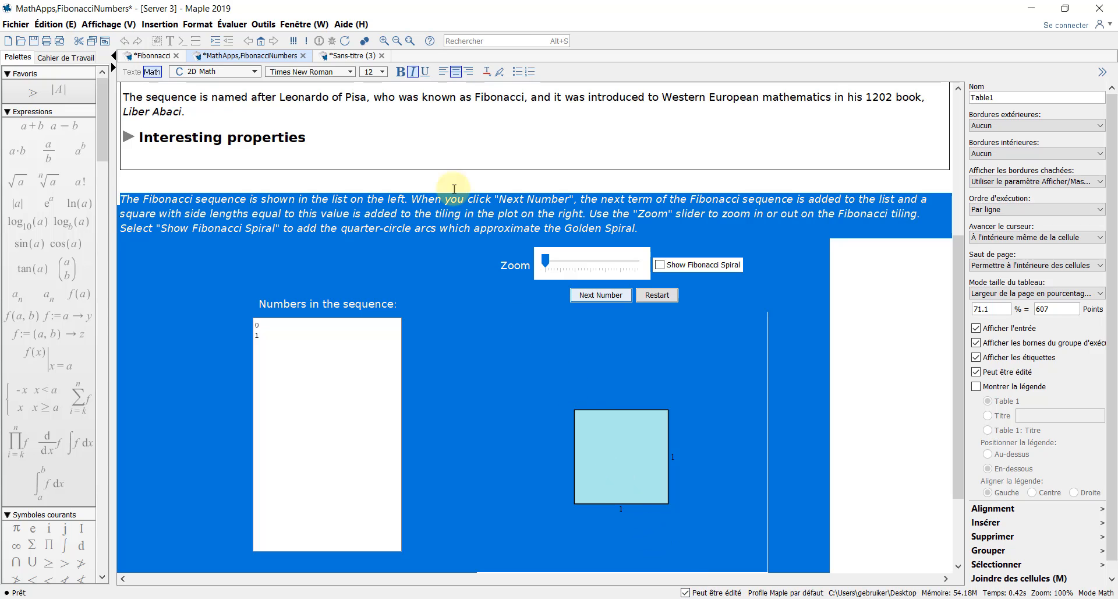
left_click(366, 41)
key("ctrl+a")
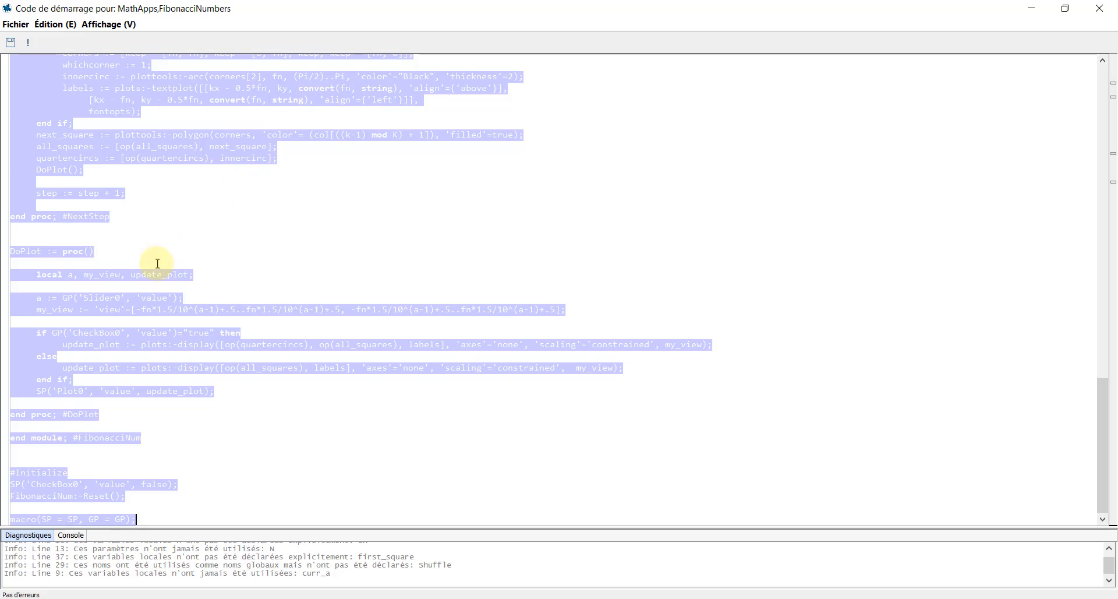
right_click(145, 276)
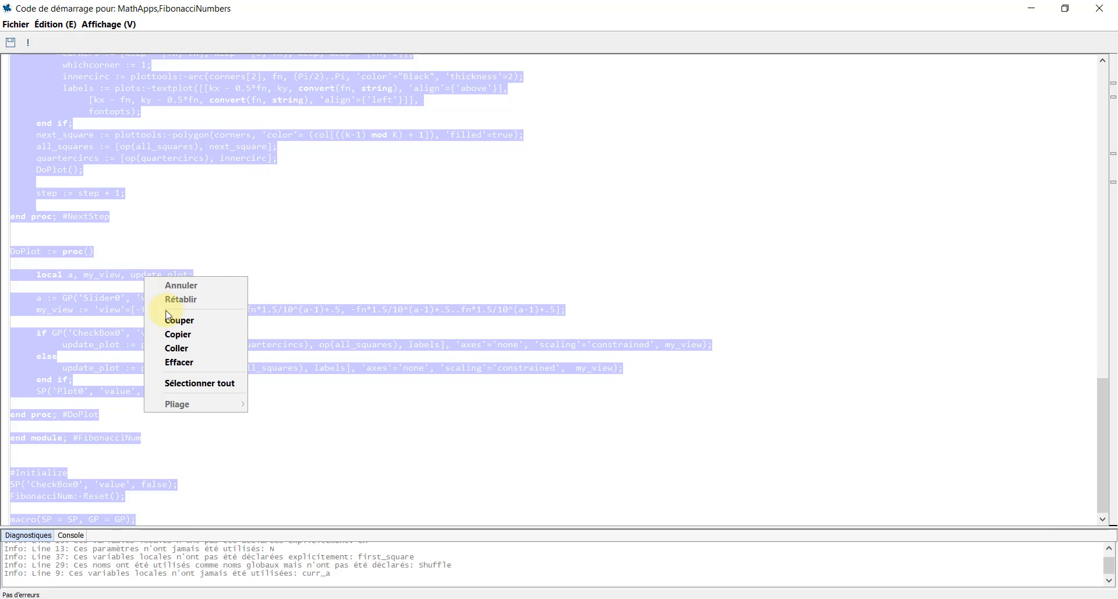
left_click(185, 339)
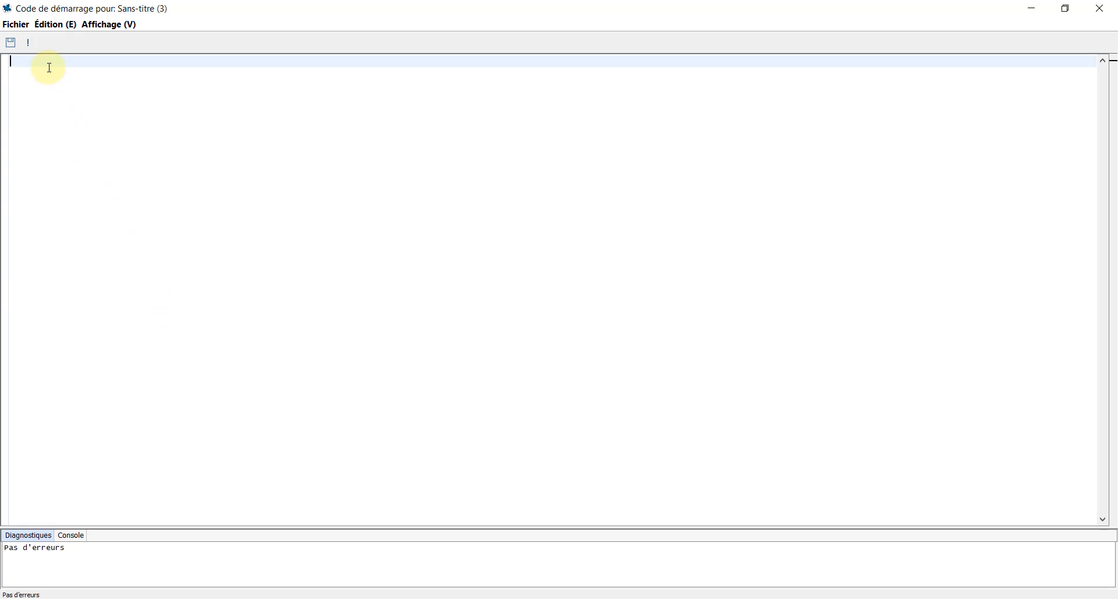
Paste the copied code into the startup code of Sans-titre (3) and close the code editor.
right_click(50, 68)
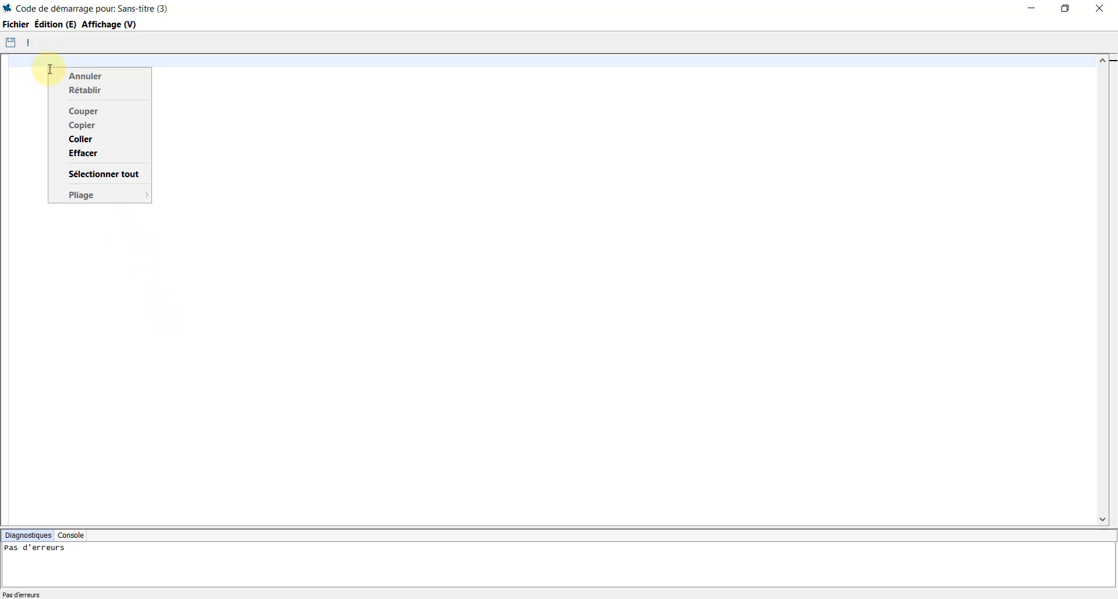
left_click(84, 139)
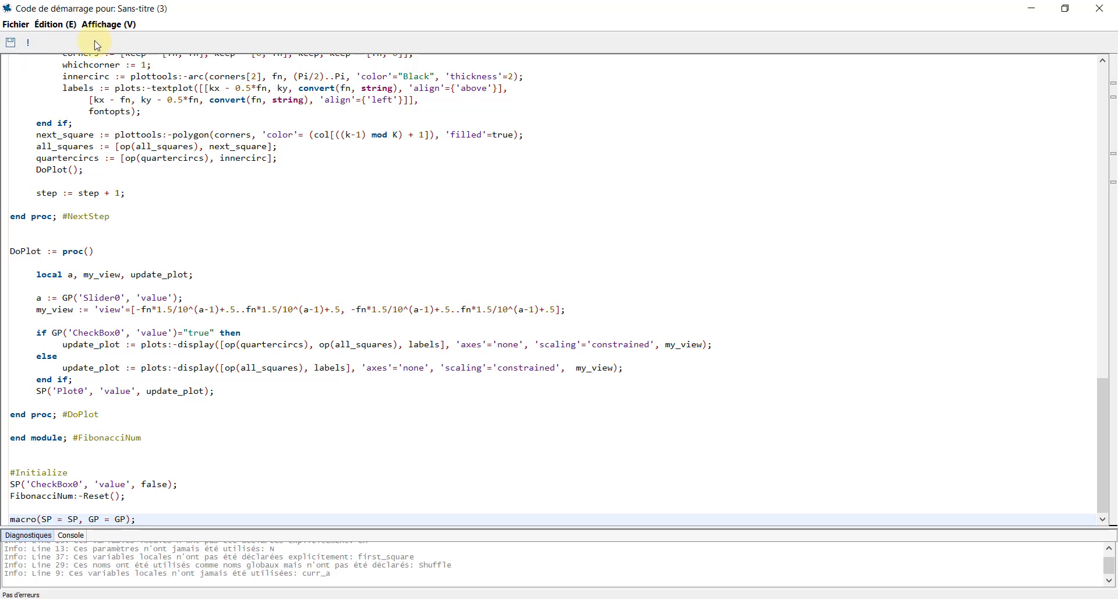
left_click(1100, 11)
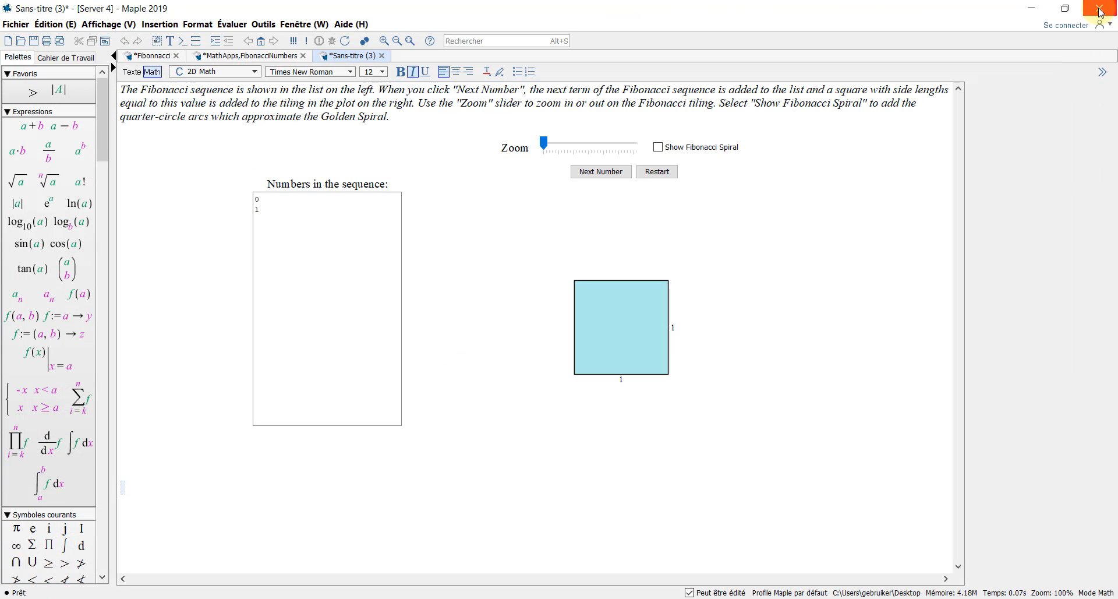
Restart the Maple server for the Sans-titre (3) worksheet.
left_click(348, 43)
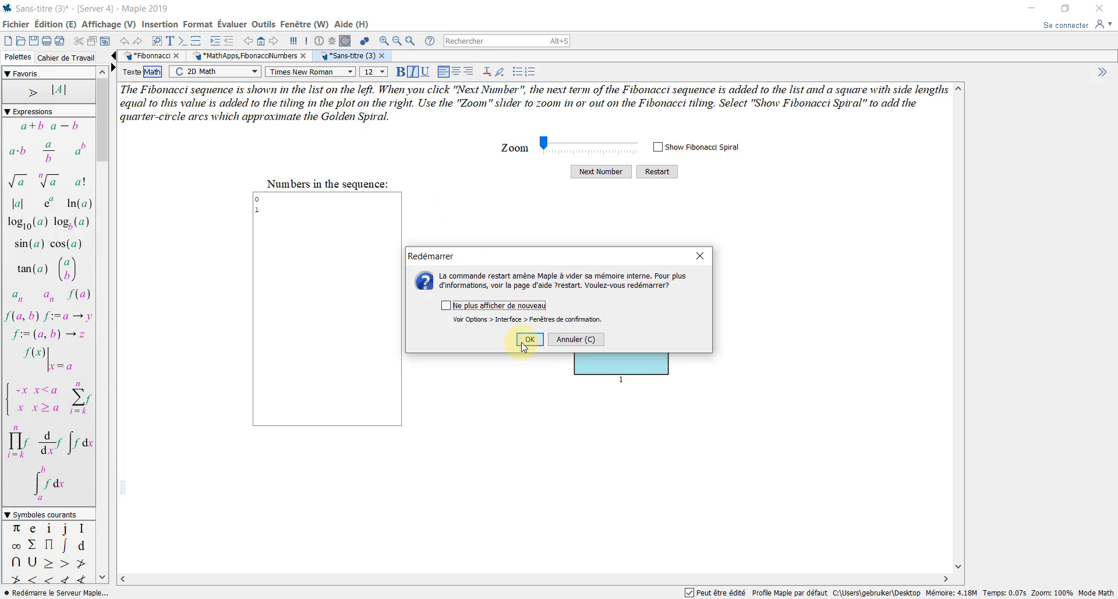
left_click(529, 340)
left_click(542, 322)
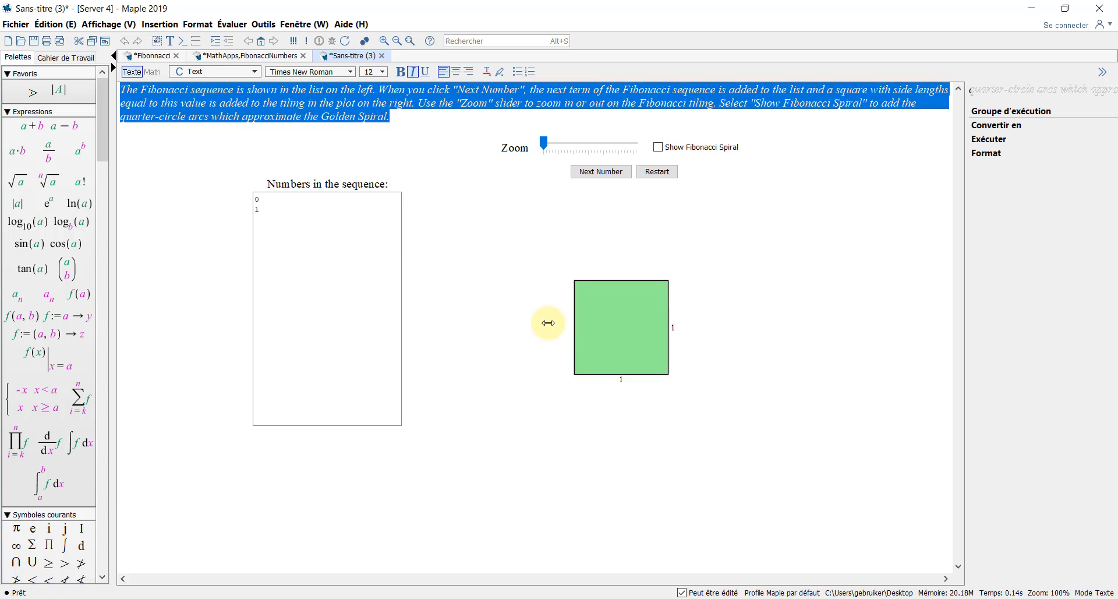
Delete the instruction paragraph above the pasted app and advance its sequence to 2 + 3 = 5.
key("Delete")
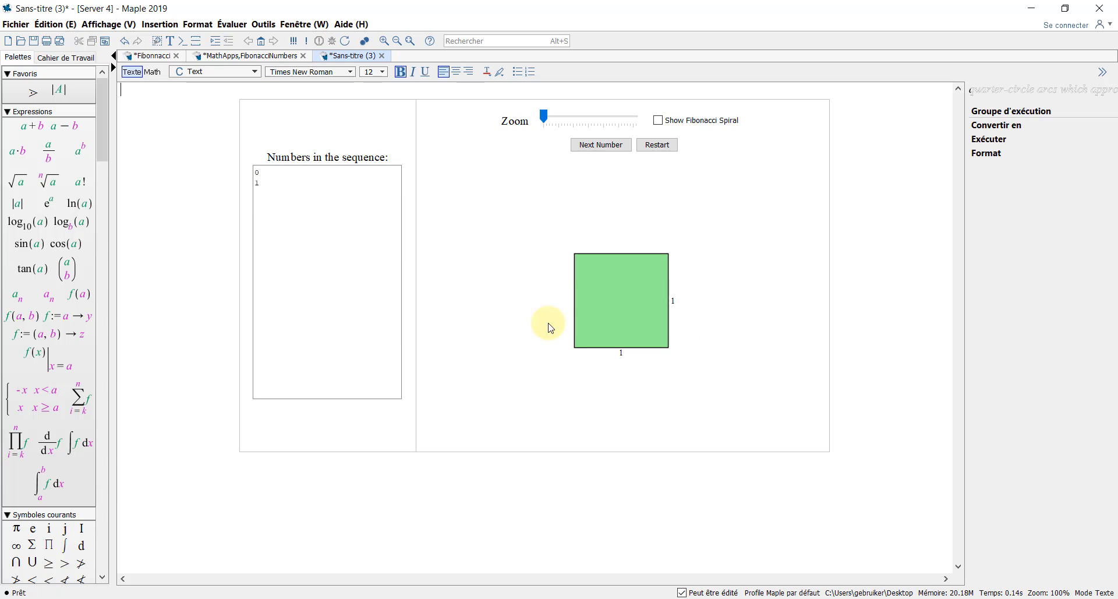
left_click(611, 153)
left_click(612, 152)
left_click(614, 152)
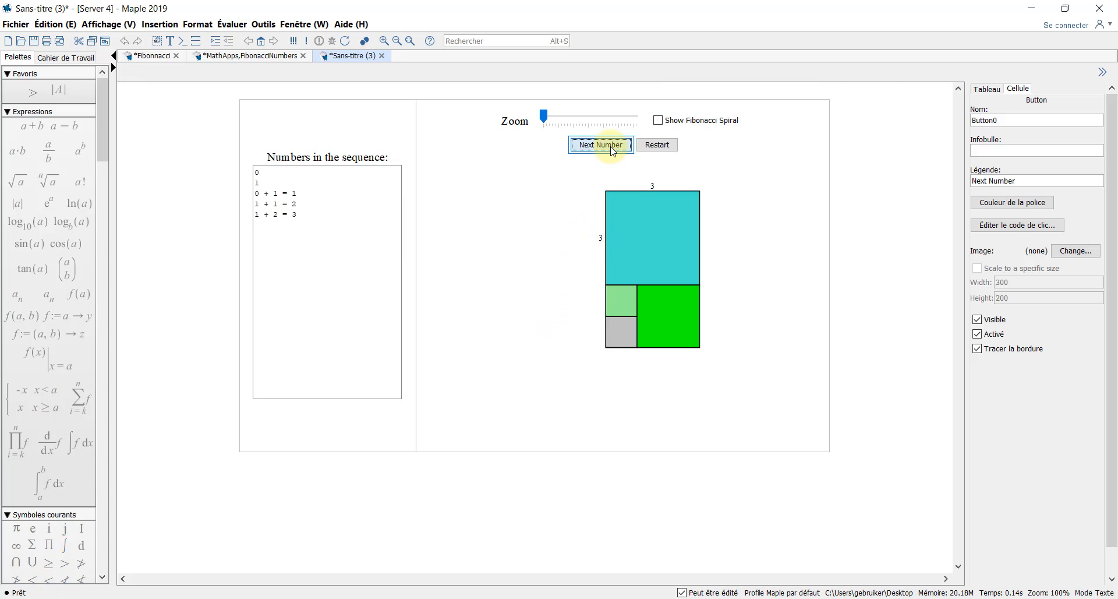
left_click(614, 151)
Change the caption of the Next Number button to "Terme suivant" in its component properties.
right_click(606, 153)
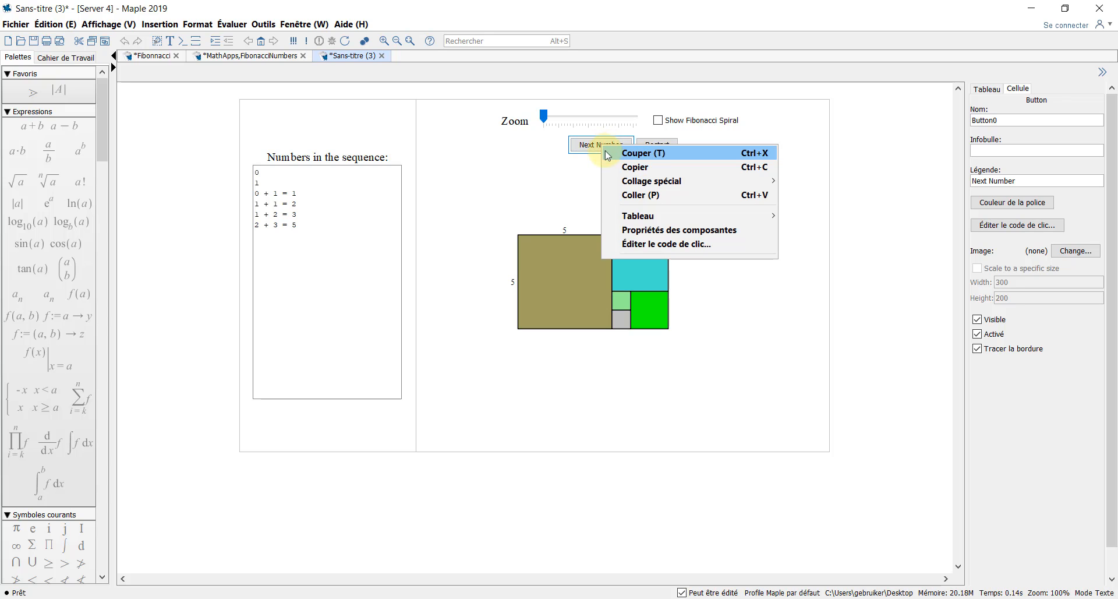
left_click(643, 231)
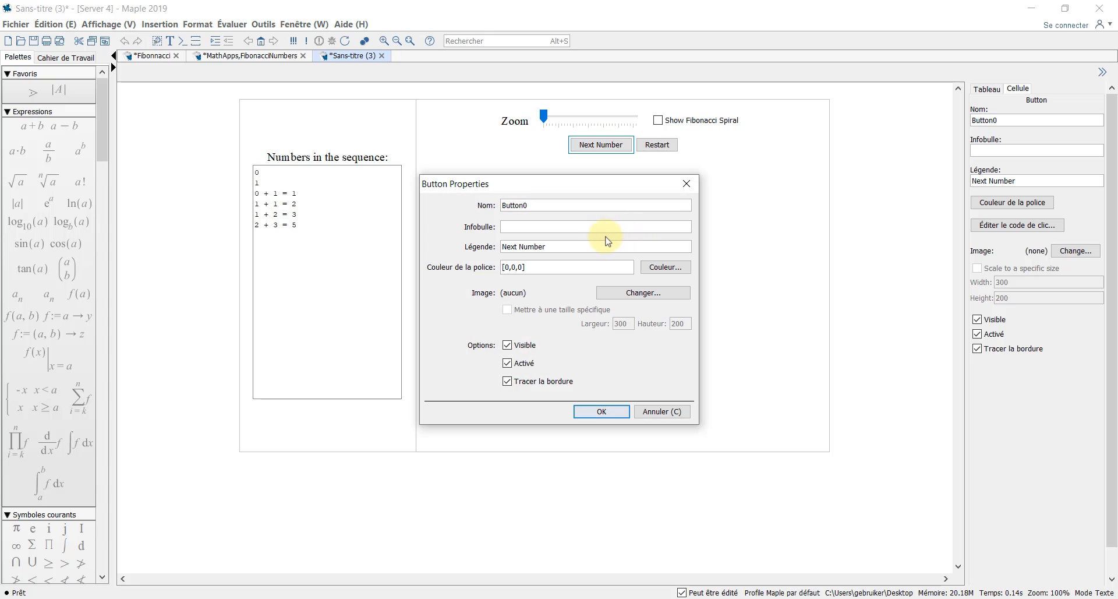
left_click_drag(559, 245, 470, 247)
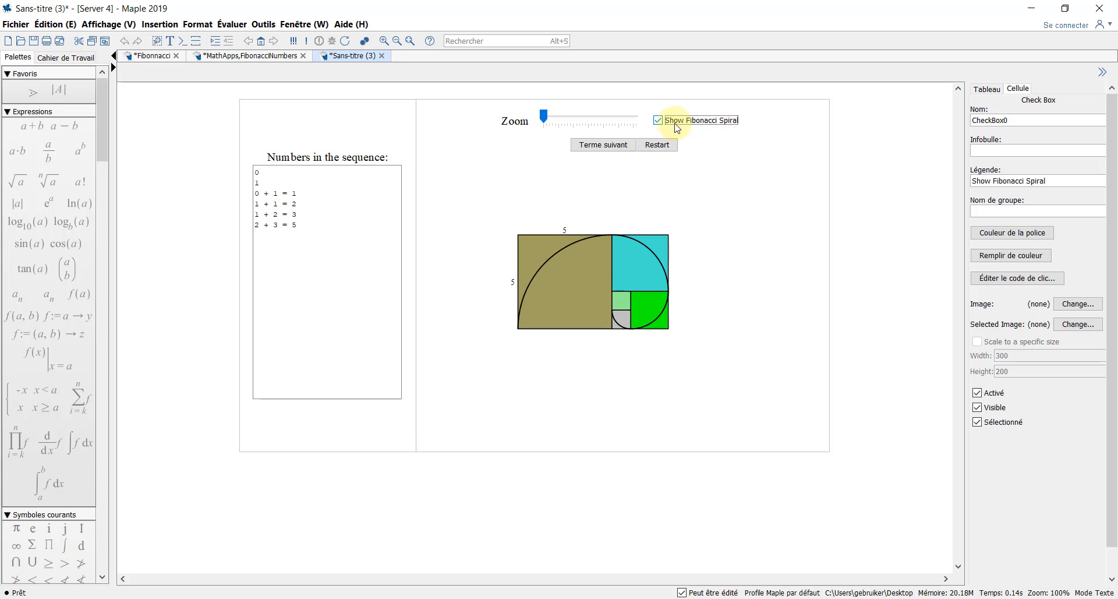
Change the caption of the Show Fibonacci Spiral check box to "Visualiser la spirale".
right_click(678, 128)
left_click(708, 202)
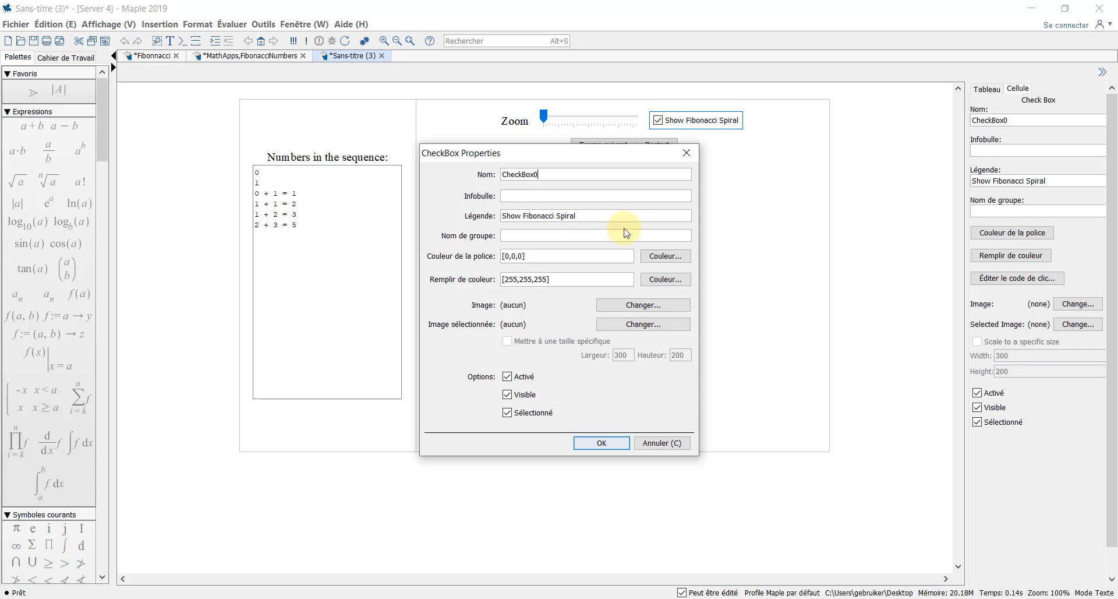
key("Tab")
key("Tab")
type("Visualiser la spir")
key("Return")
Replace the heading above the list of sequence numbers with "Termes de la suite :".
type("T")
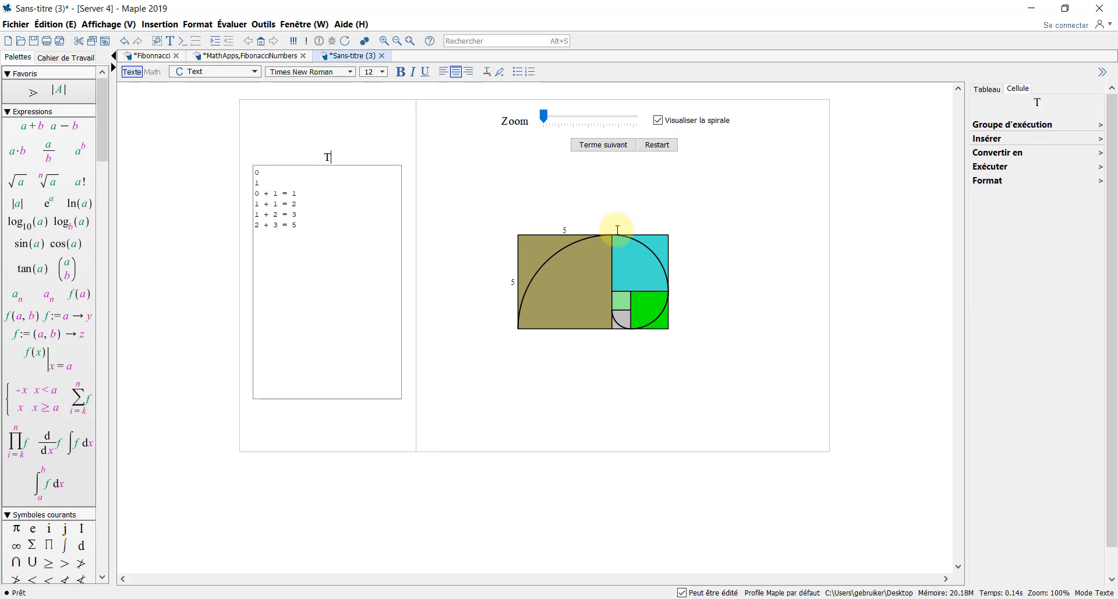
type("ermes de la suite :")
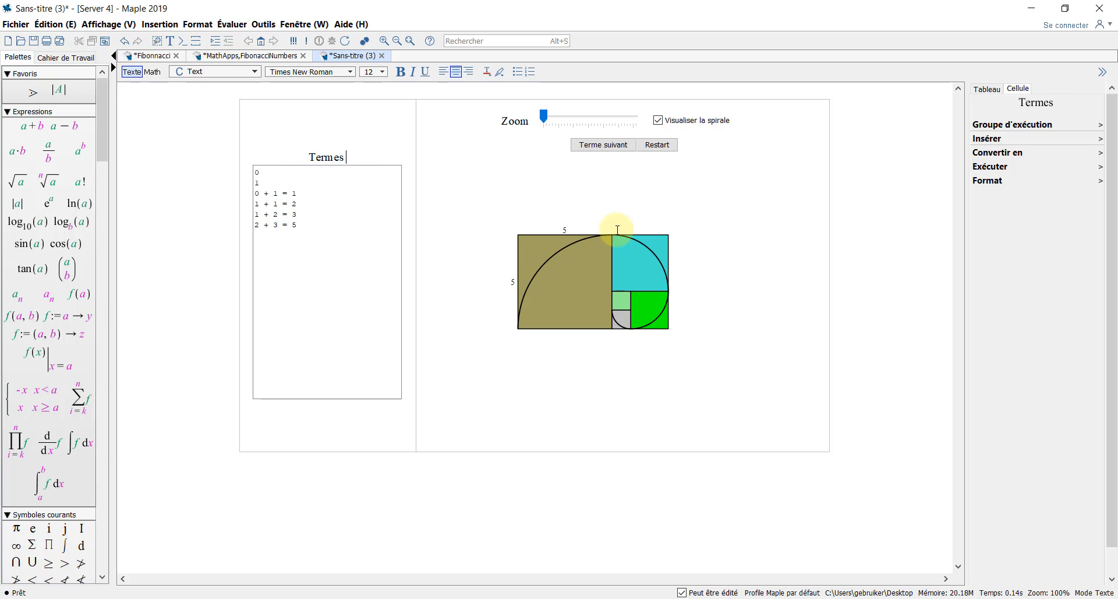